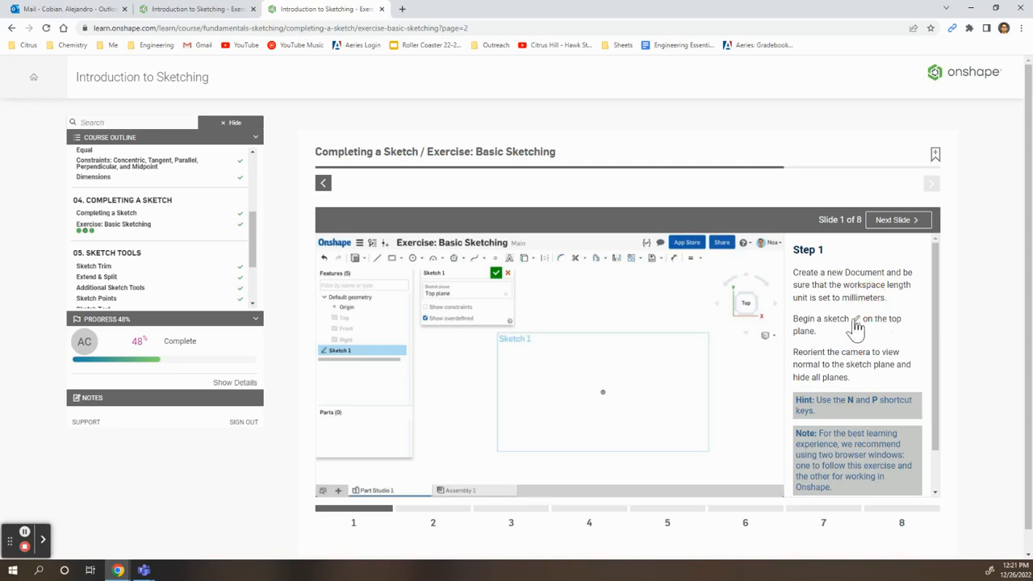
- Switch to the Basic Sketching 1 document and set the workspace's default length unit to Millimeter
key("alt+Tab")
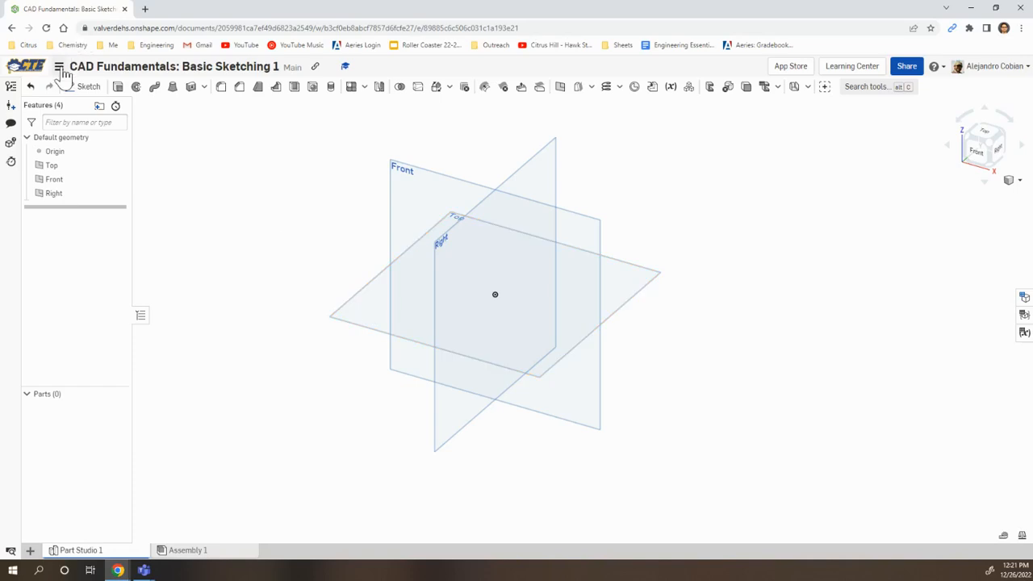
left_click(60, 68)
left_click(60, 67)
left_click(60, 67)
left_click(102, 157)
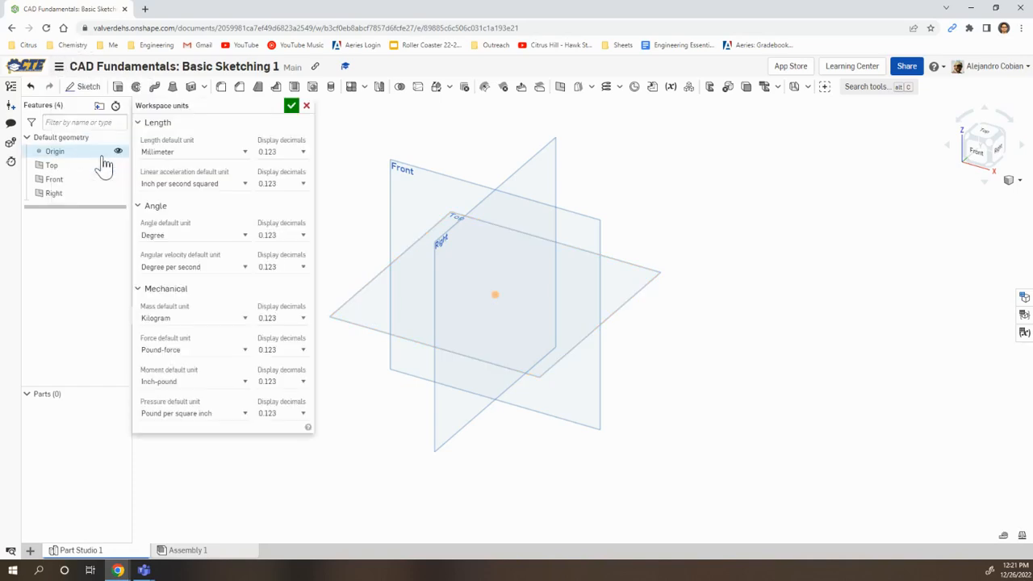
left_click(173, 153)
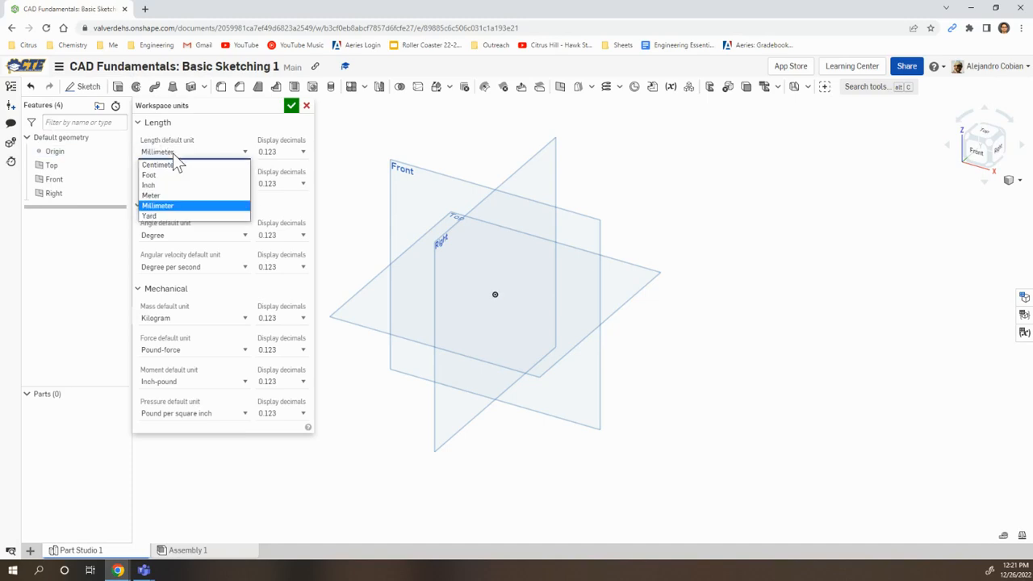
left_click(171, 207)
left_click(291, 106)
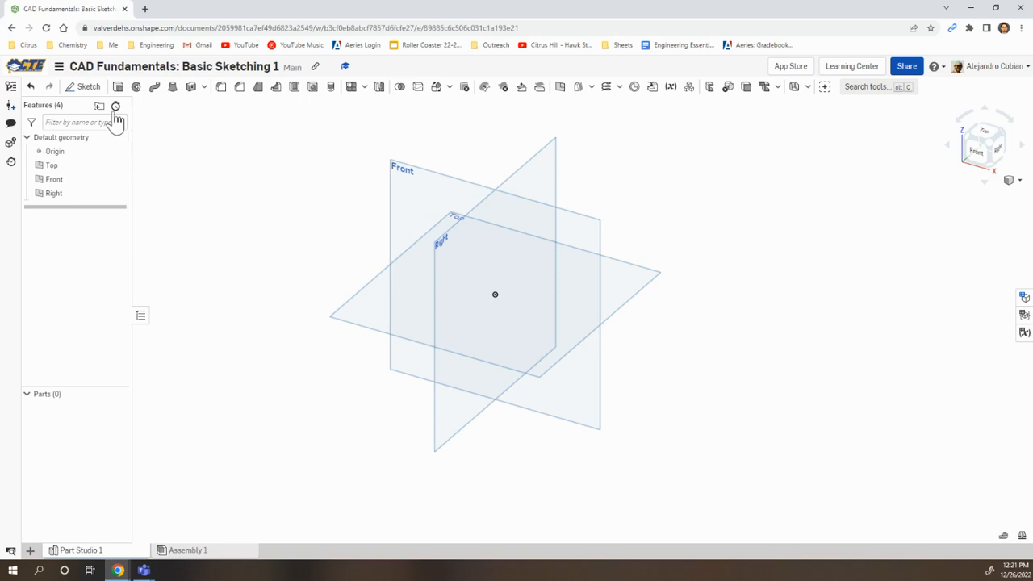
- Start a new sketch on the Top plane and orient the view to look straight down on it
left_click(91, 89)
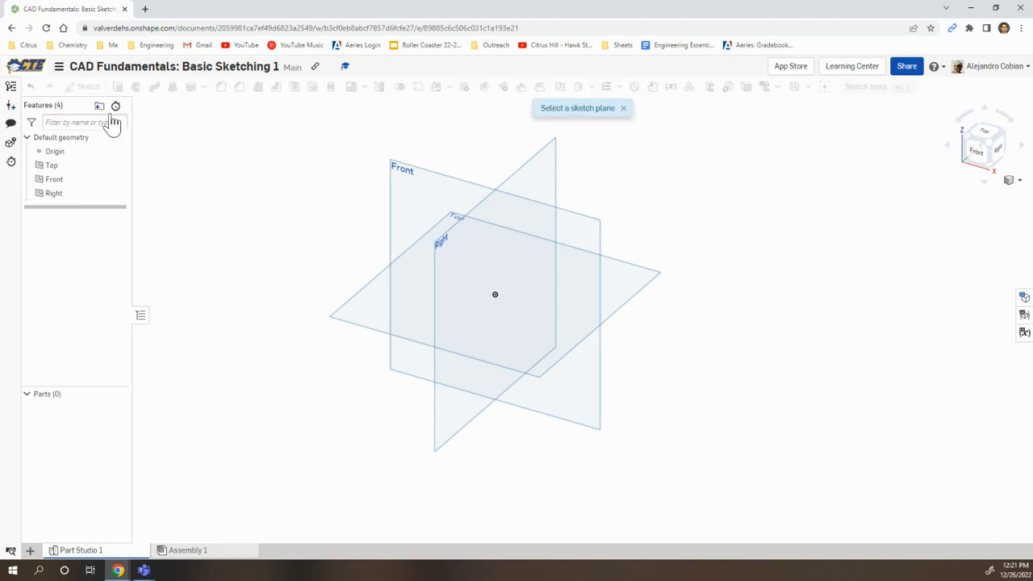
left_click(363, 308)
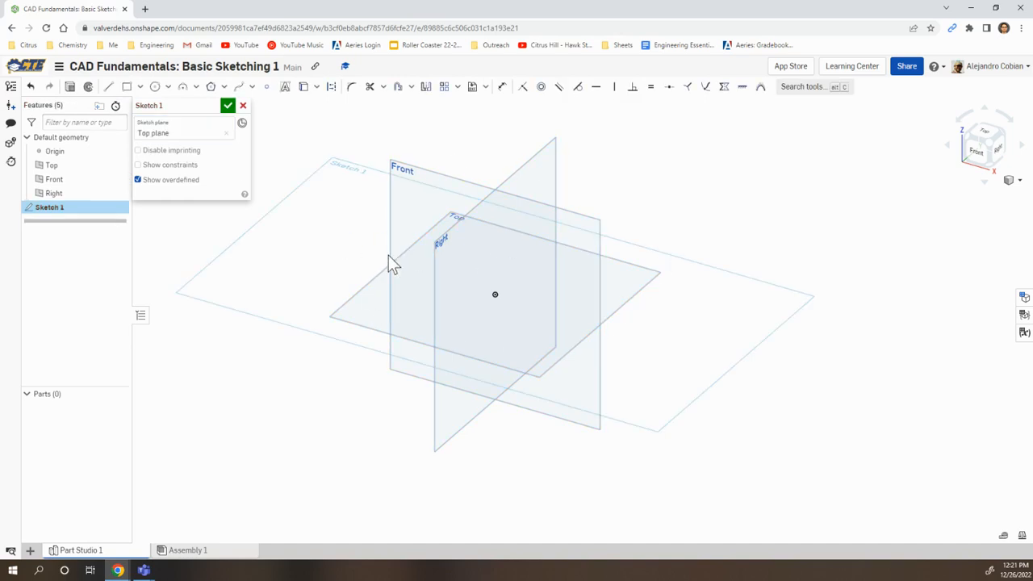
left_click(986, 133)
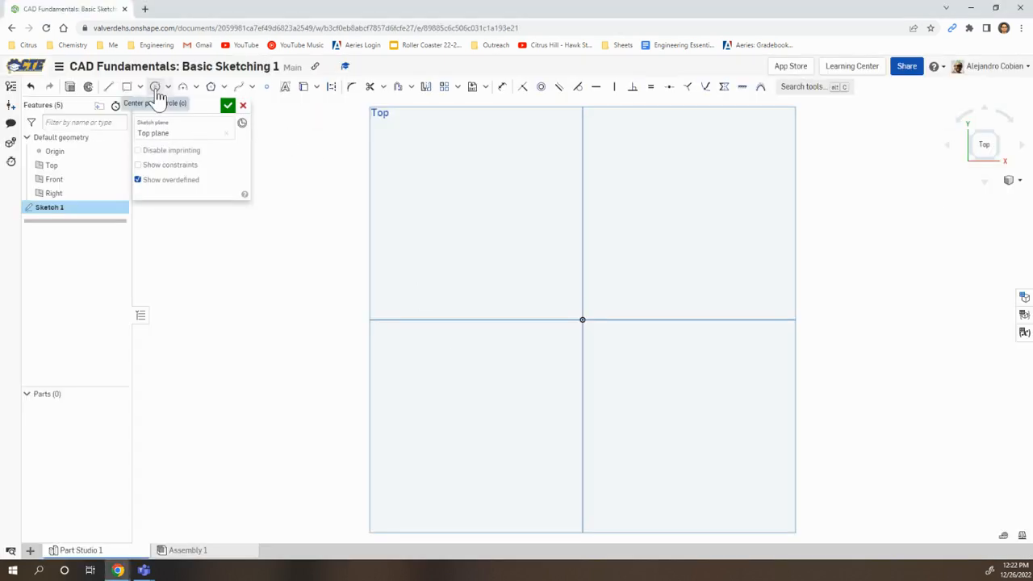
- Sketch two concentric circles centered on the origin, with diameters of about 31 mm and 60 mm
left_click(155, 88)
left_click(581, 319)
left_click(600, 311)
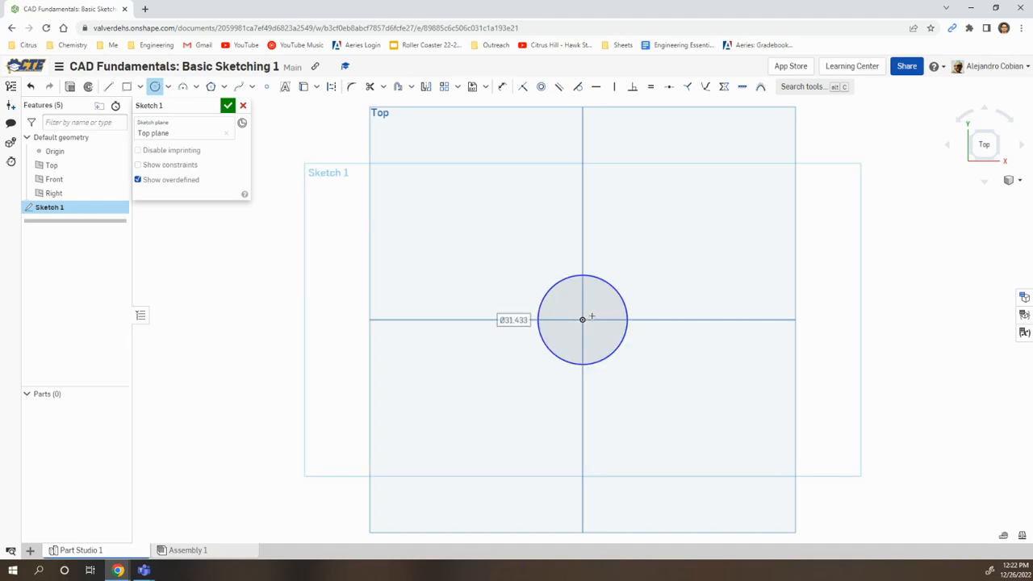
left_click(582, 319)
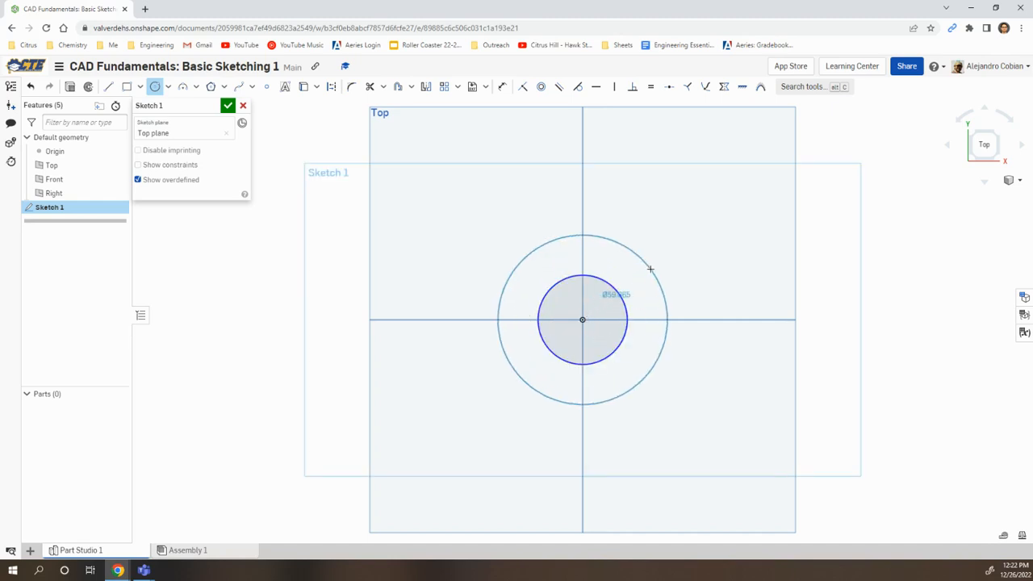
left_click(651, 270)
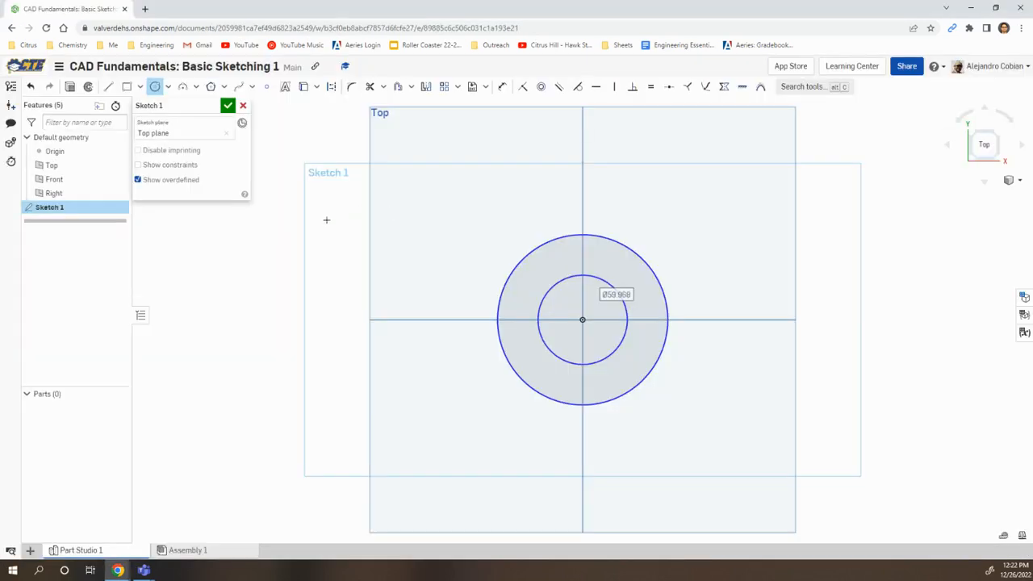
- Show the sketch constraints and draw connected lines from the outer circle's top: one sloping outward, one vertically down, and one about 15 mm inward
left_click(137, 165)
left_click(108, 86)
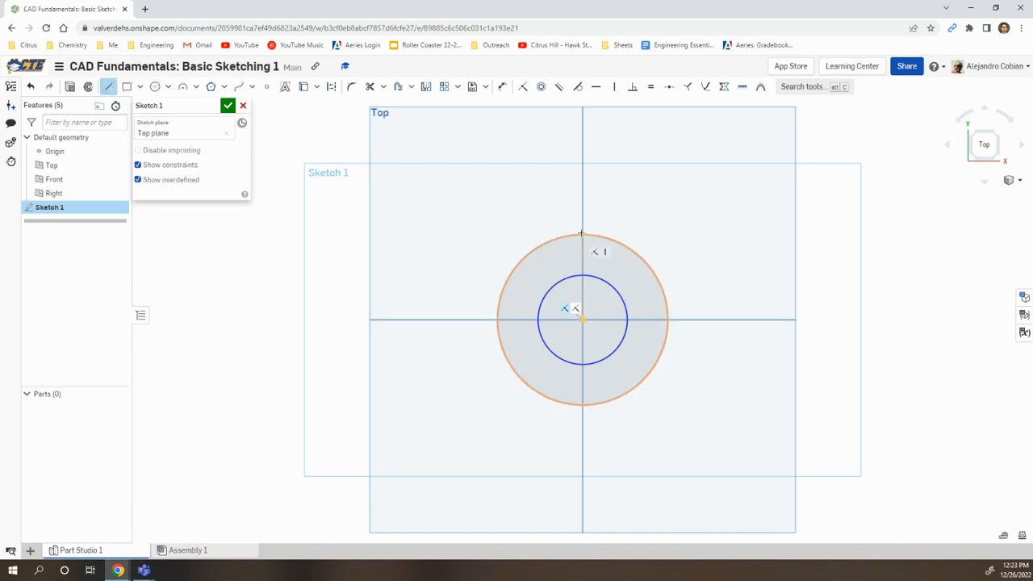
left_click(582, 234)
key("alt+Tab")
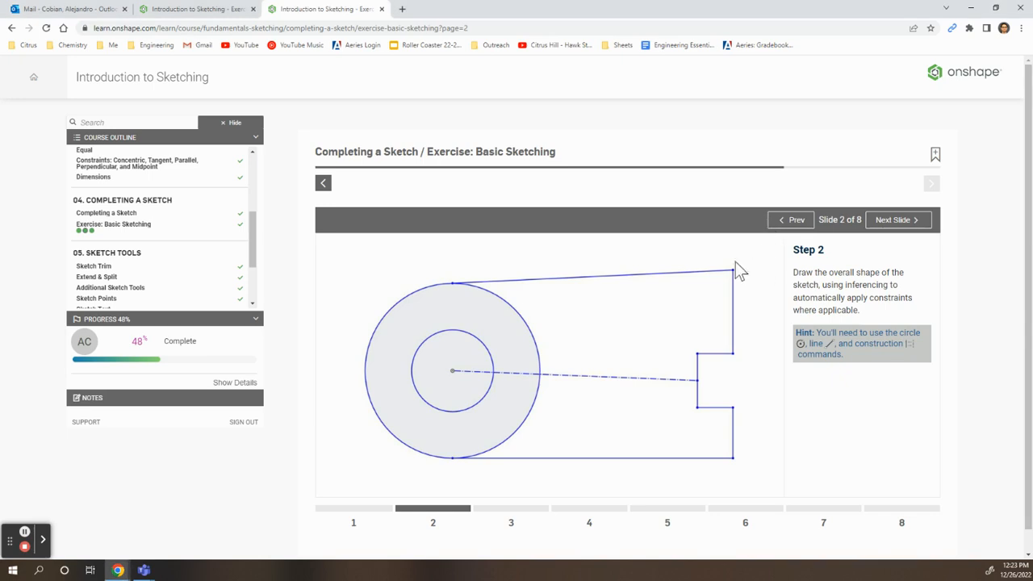
key("alt+Tab")
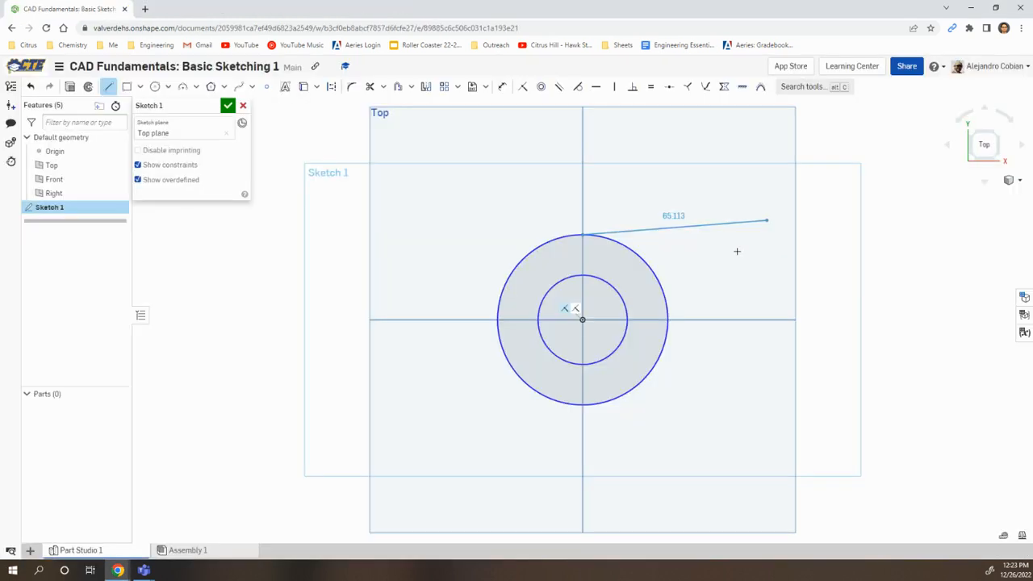
left_click(807, 217)
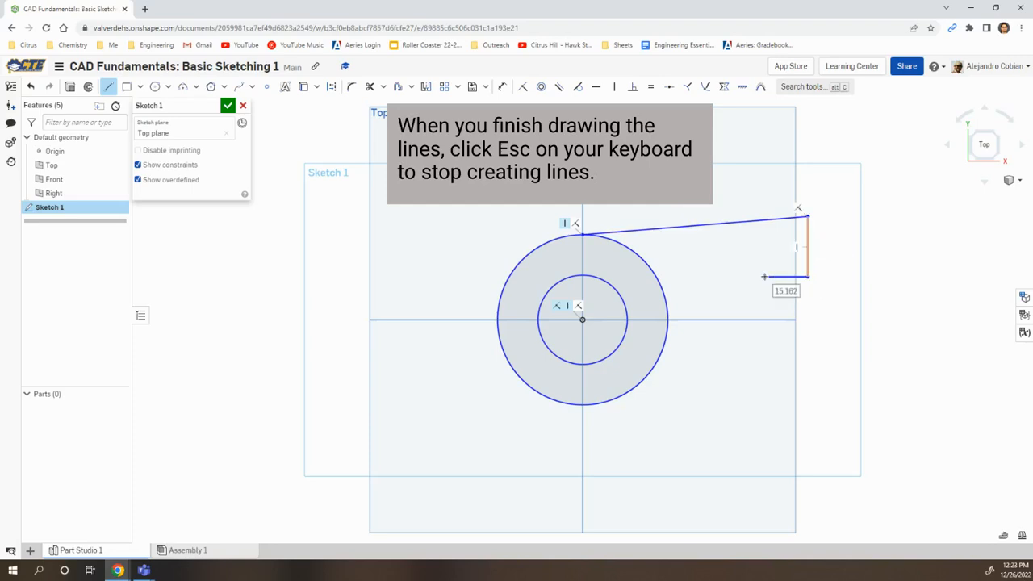
- Complete the outline with the notch's remaining sides, a vertical edge about 35 mm long, and a line about 79 mm long to the outer circle's bottom
key("alt+Tab")
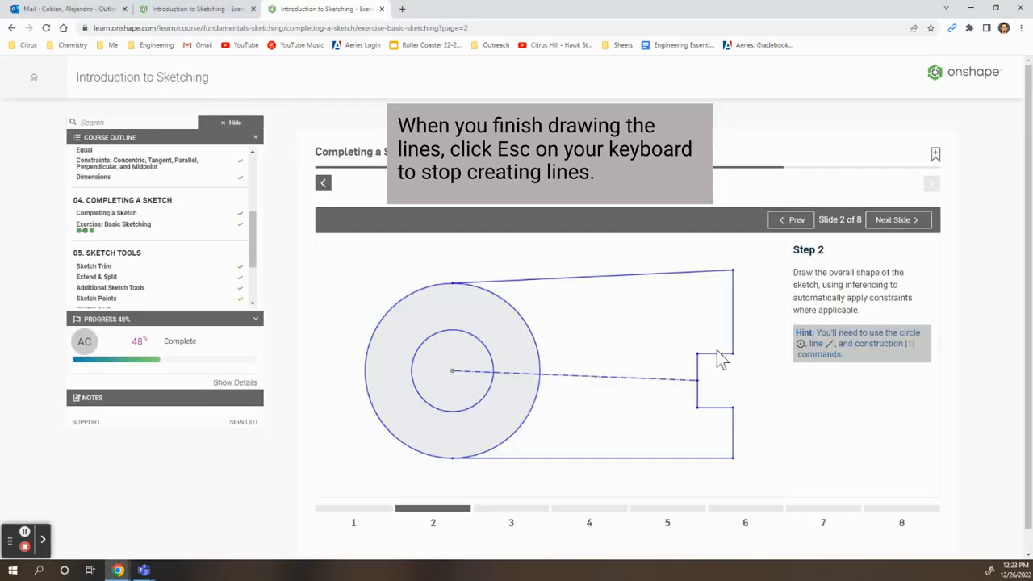
key("alt+Tab")
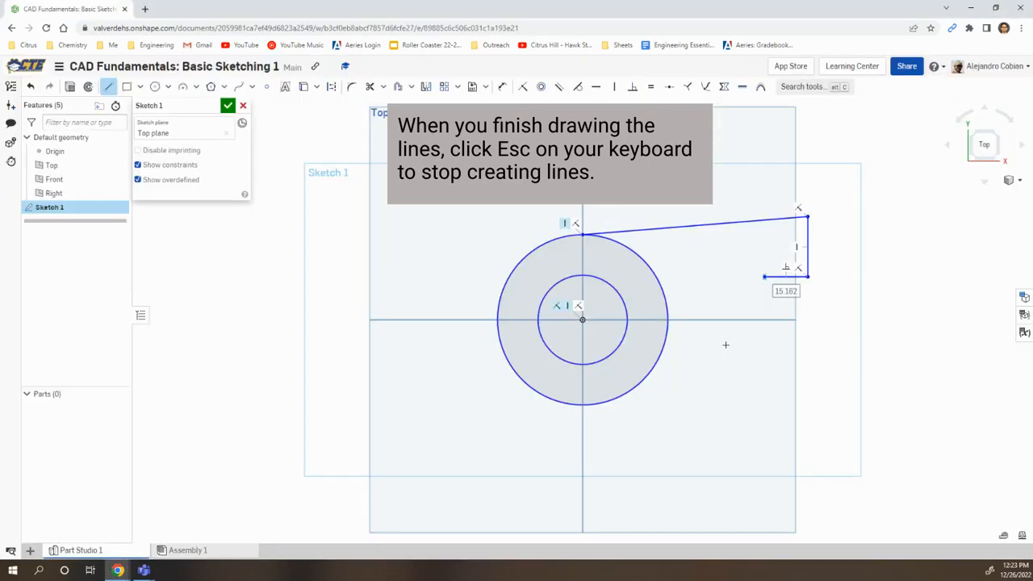
left_click(764, 313)
left_click(807, 313)
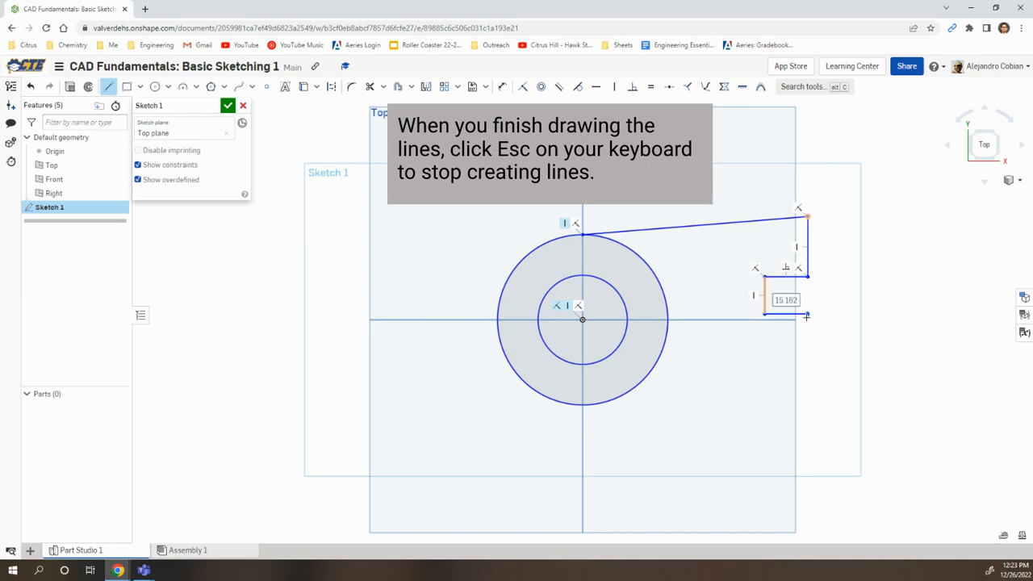
left_click(806, 414)
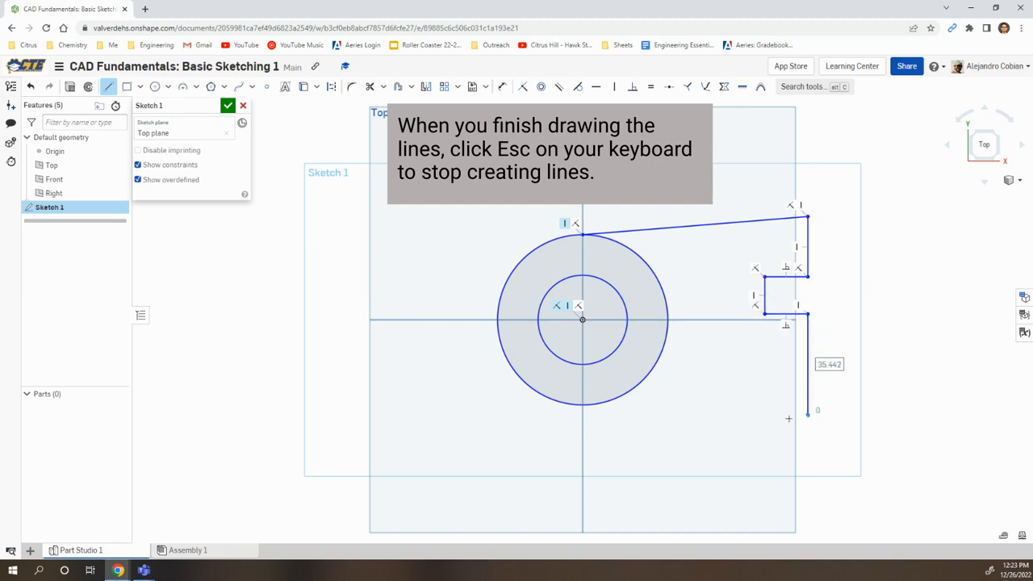
left_click(582, 406)
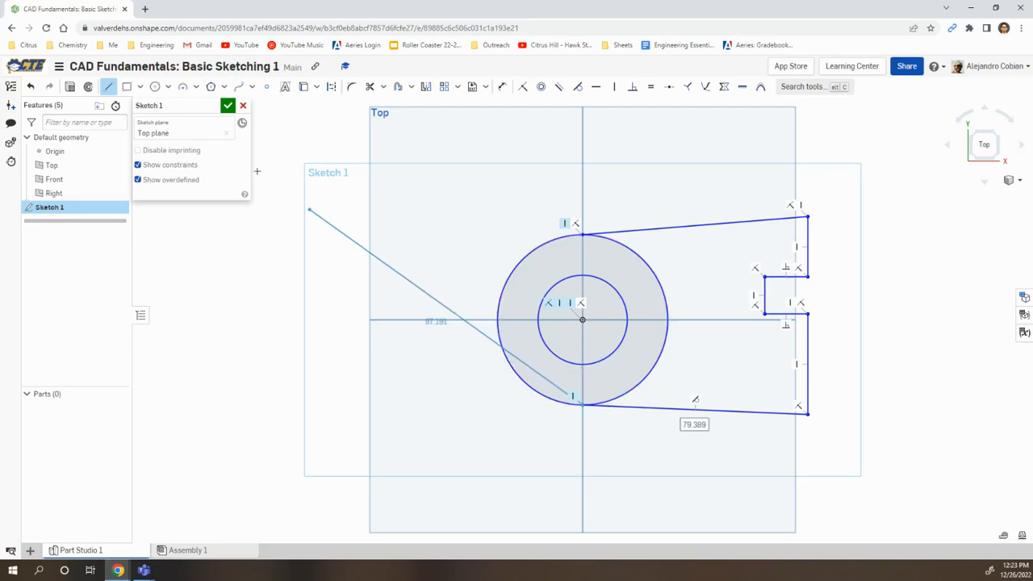
key("Escape")
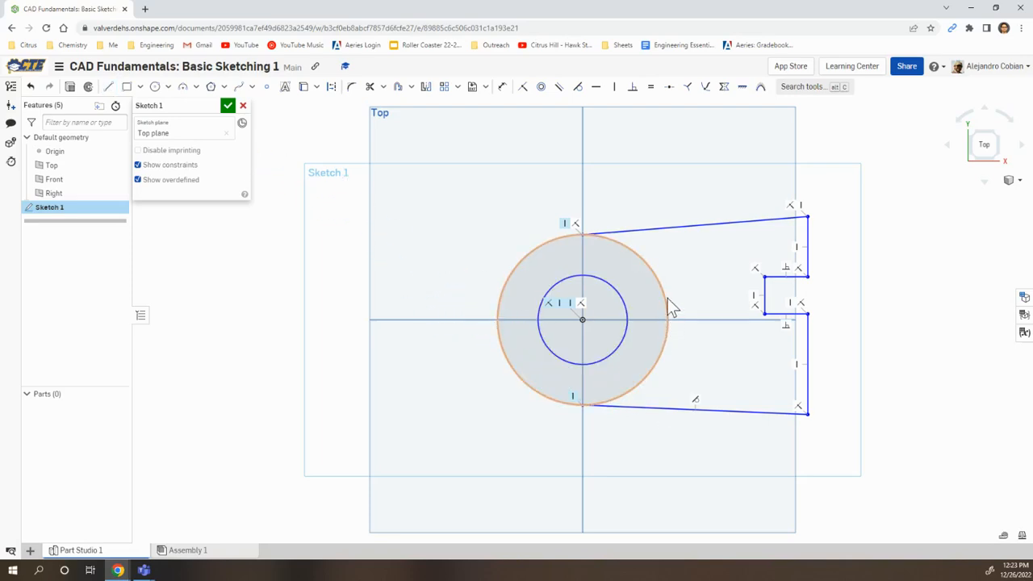
- Draw a construction line about 65 mm long from the circles' center to the midpoint of the notch's vertical edge
key("alt+Tab")
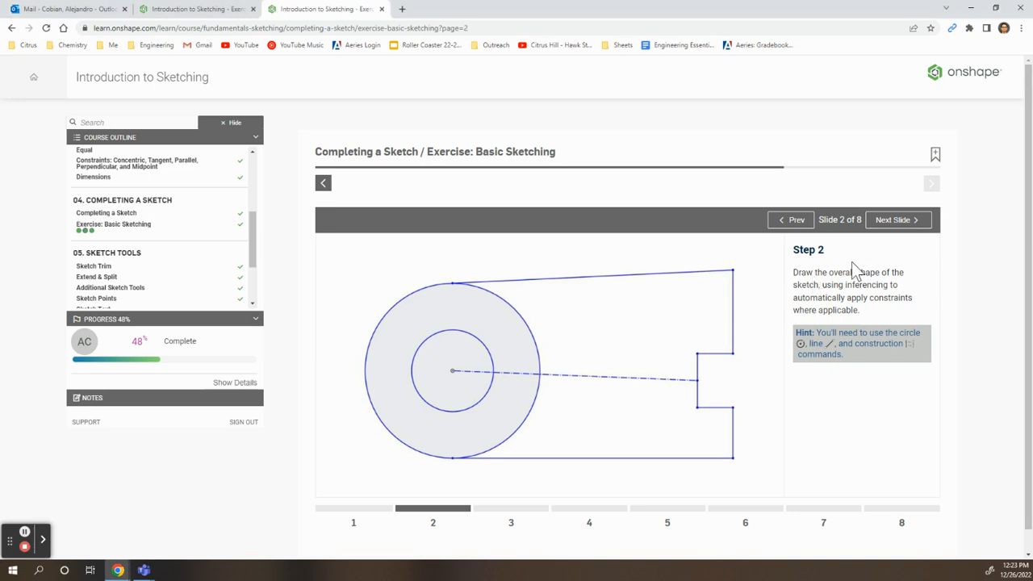
left_click(894, 221)
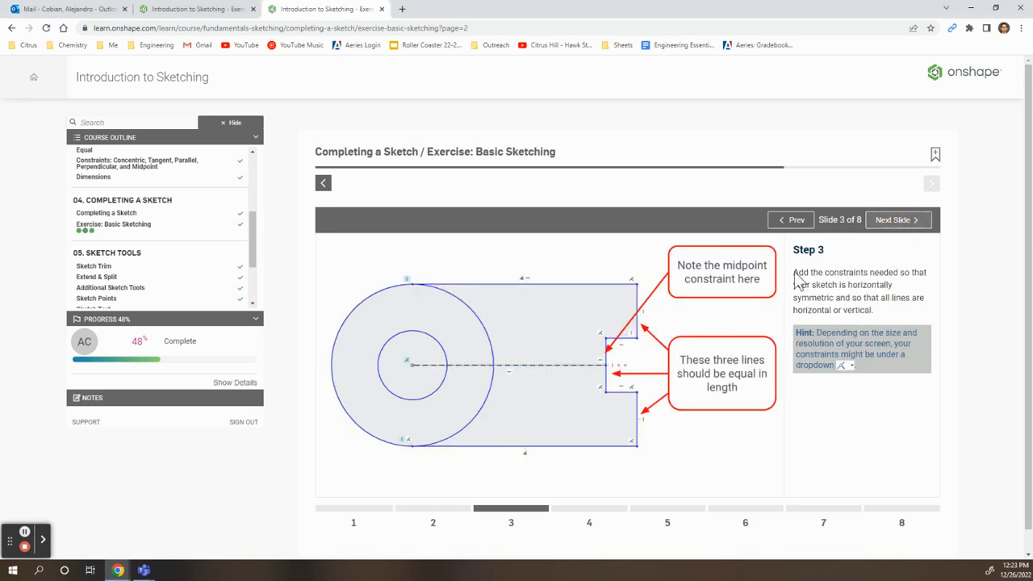
left_click(792, 220)
key("alt+Tab")
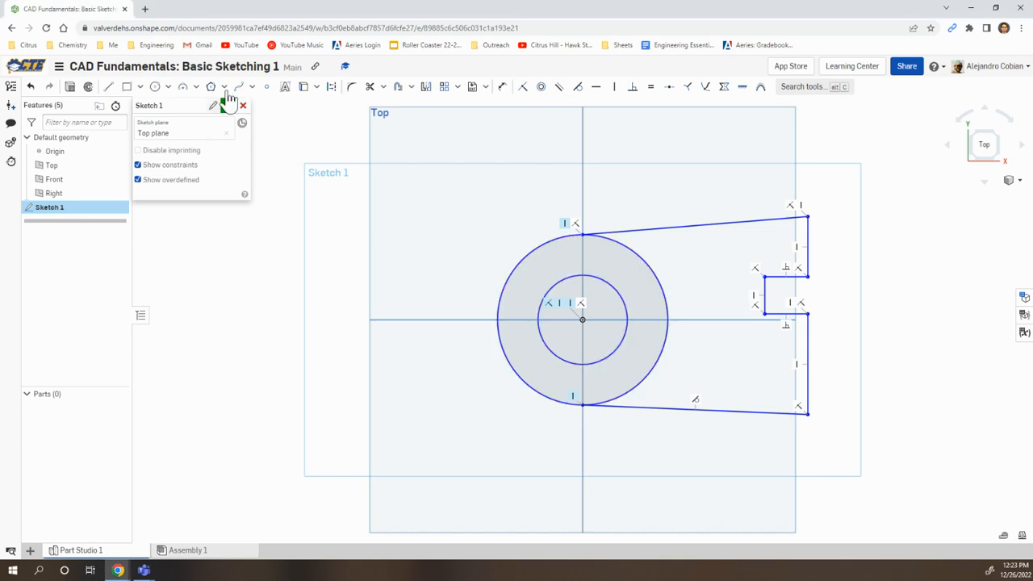
left_click(108, 87)
left_click(331, 86)
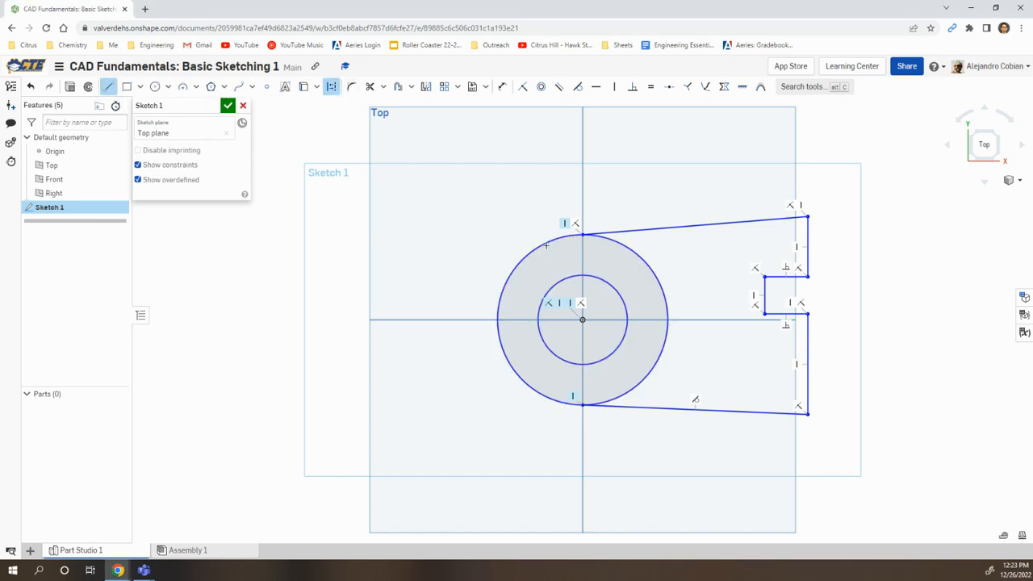
left_click(582, 319)
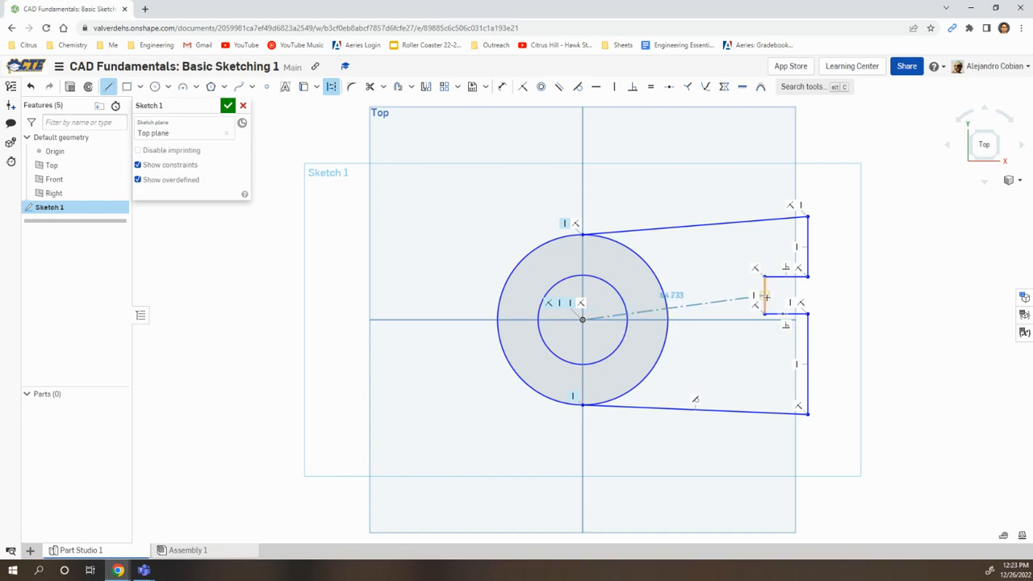
scroll(765, 297, "up", 10)
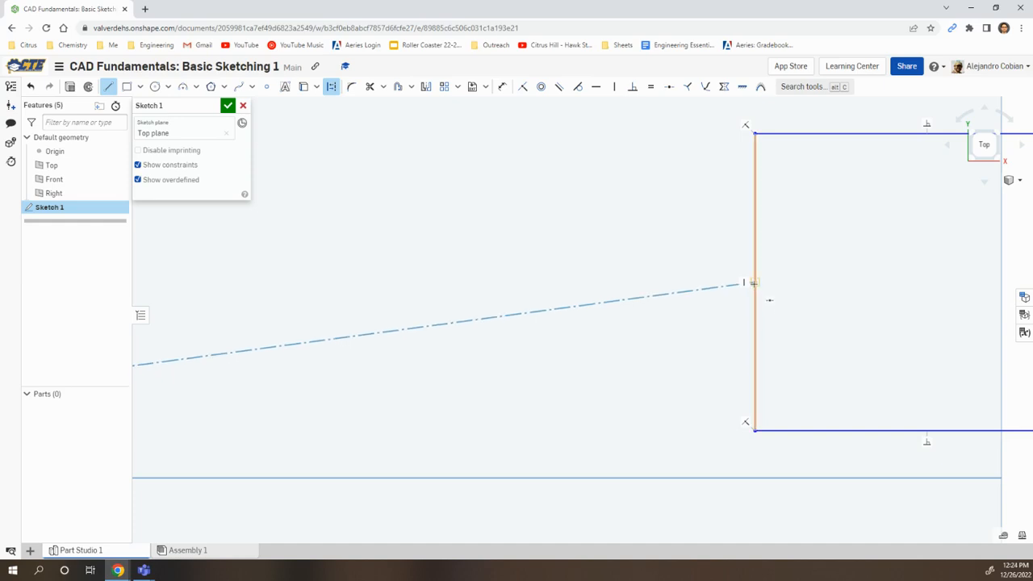
scroll(695, 344, "down", 10)
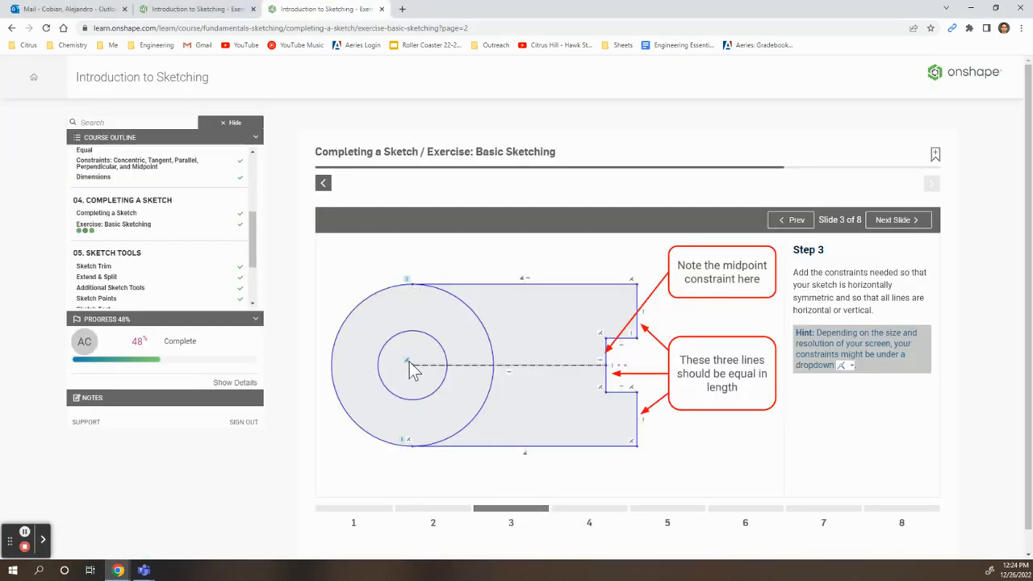
- Consult the exercise's constraint drawing and make the upper sloping line tangent to the outer circle
key("alt+Tab")
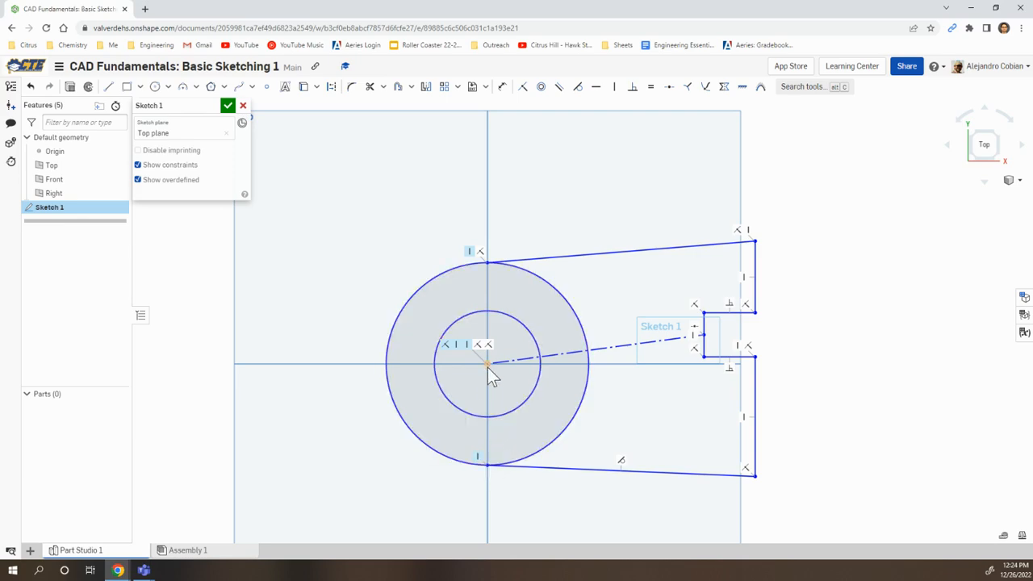
key("alt+Tab")
key("alt+Tab")
key("alt+Tab")
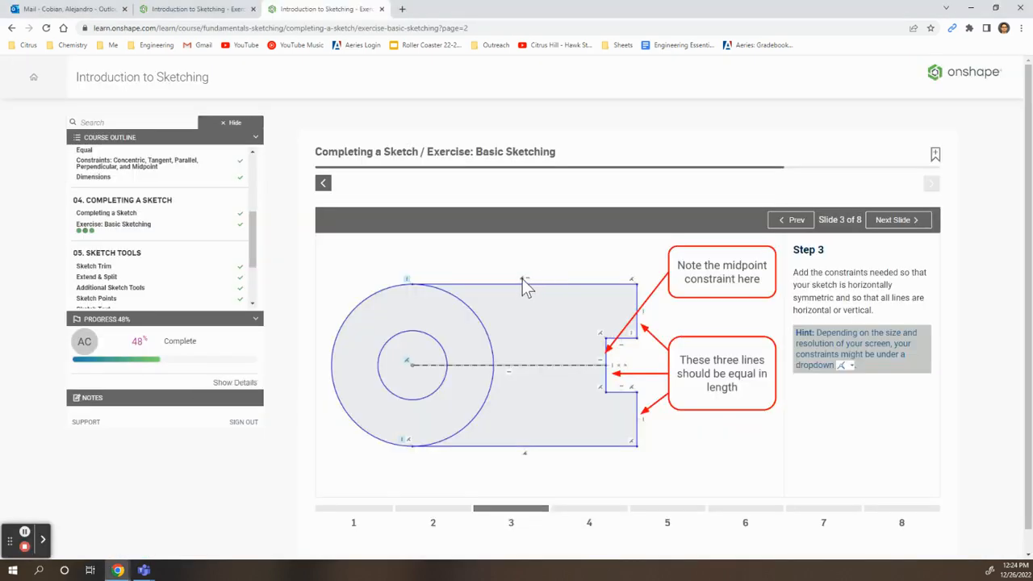
key("alt+Tab")
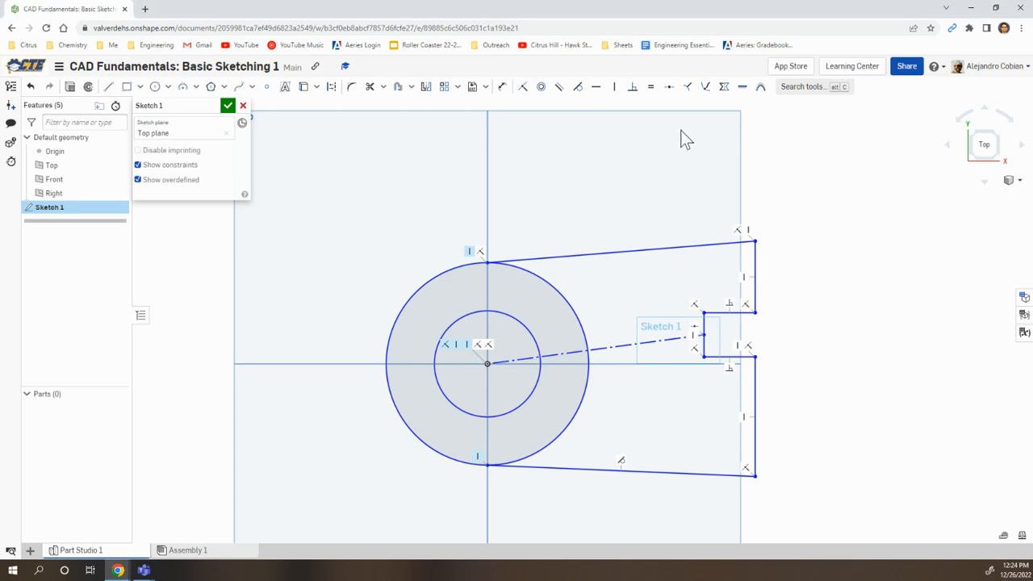
left_click(578, 91)
left_click(614, 252)
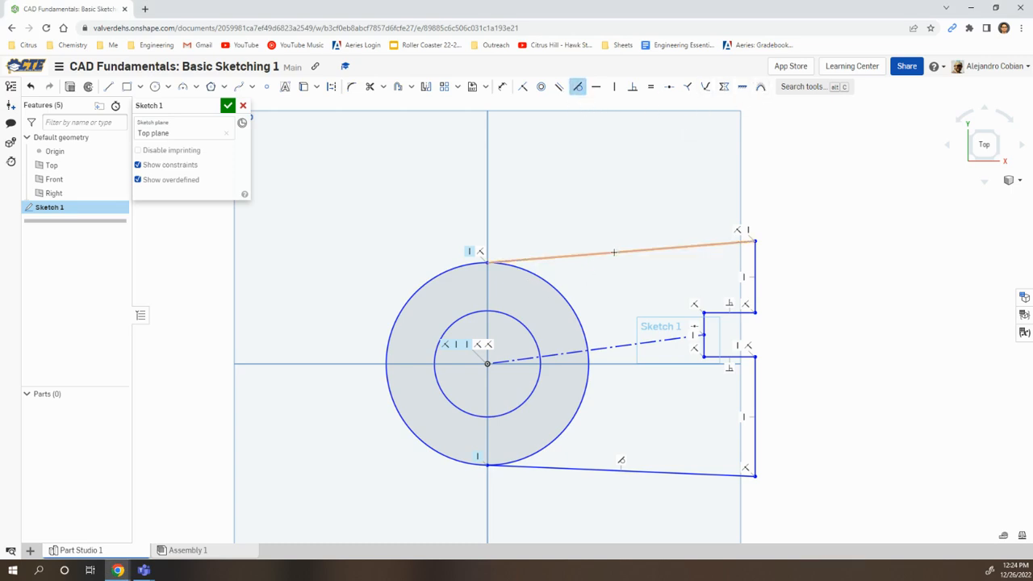
left_click(482, 268)
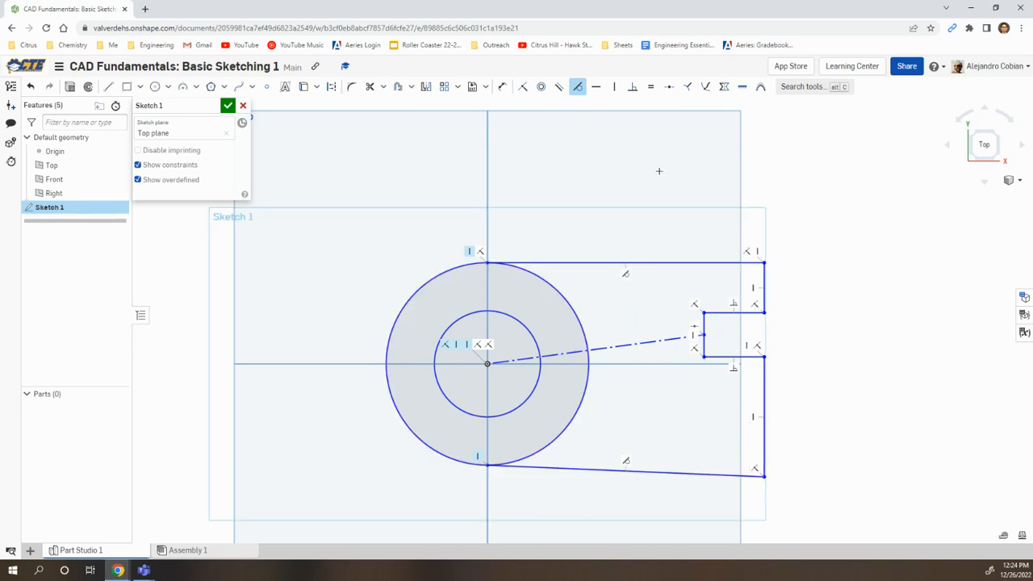
- Apply horizontal constraints to the outline's long upper and lower lines, following the exercise's reference drawing
key("alt+Tab")
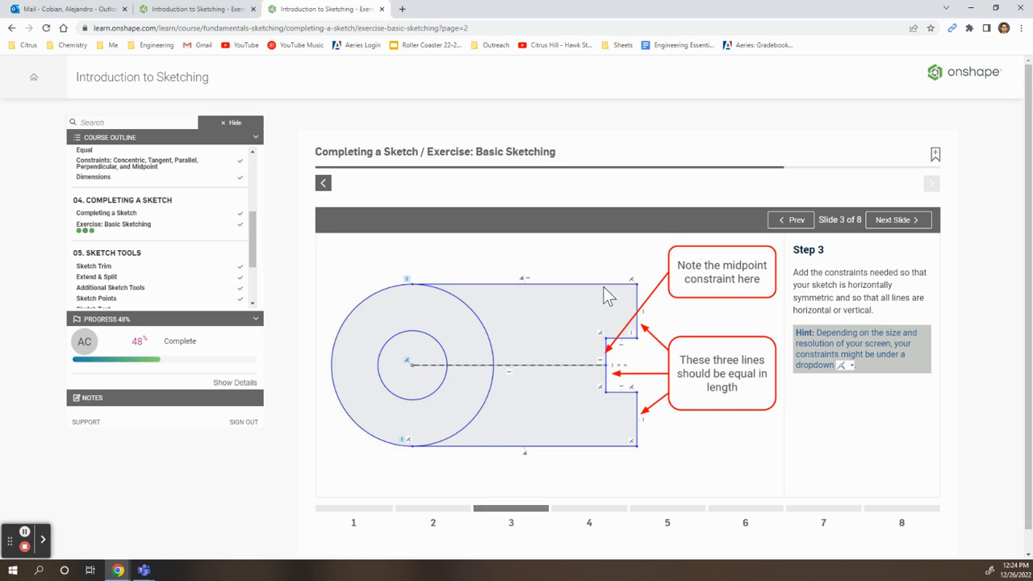
key("alt+Tab")
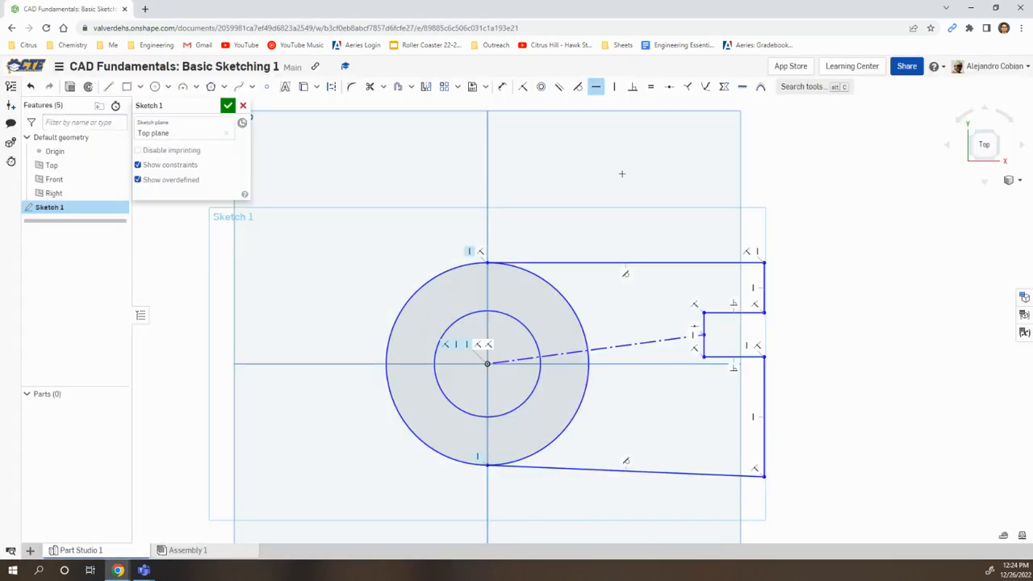
left_click(651, 263)
key("alt+Tab")
key("alt+Tab")
left_click(600, 470)
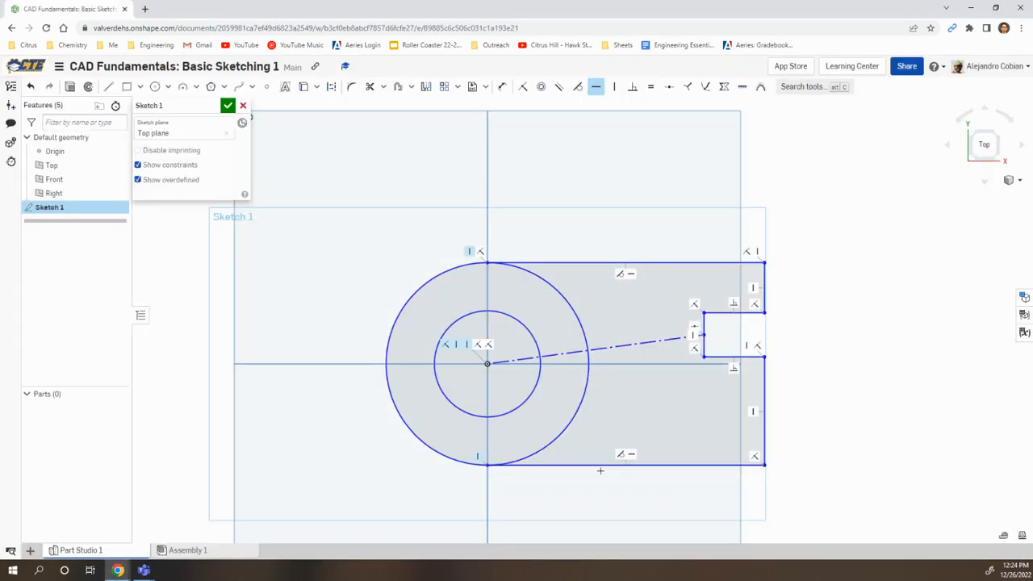
- Apply horizontal constraints to the construction centerline and the notch's two horizontal edges, following the exercise's constraint drawing
left_click(623, 346)
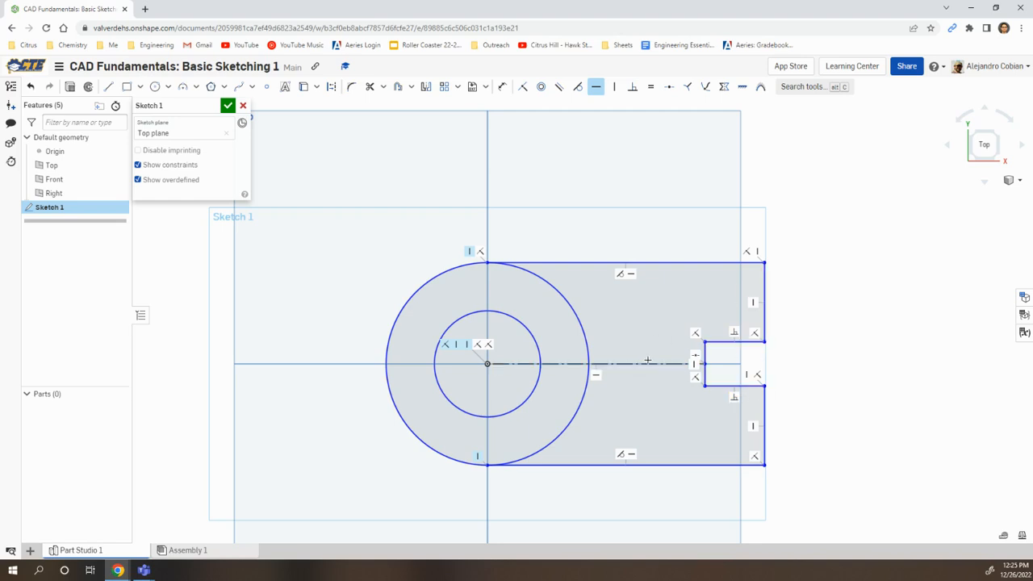
key("alt+Tab")
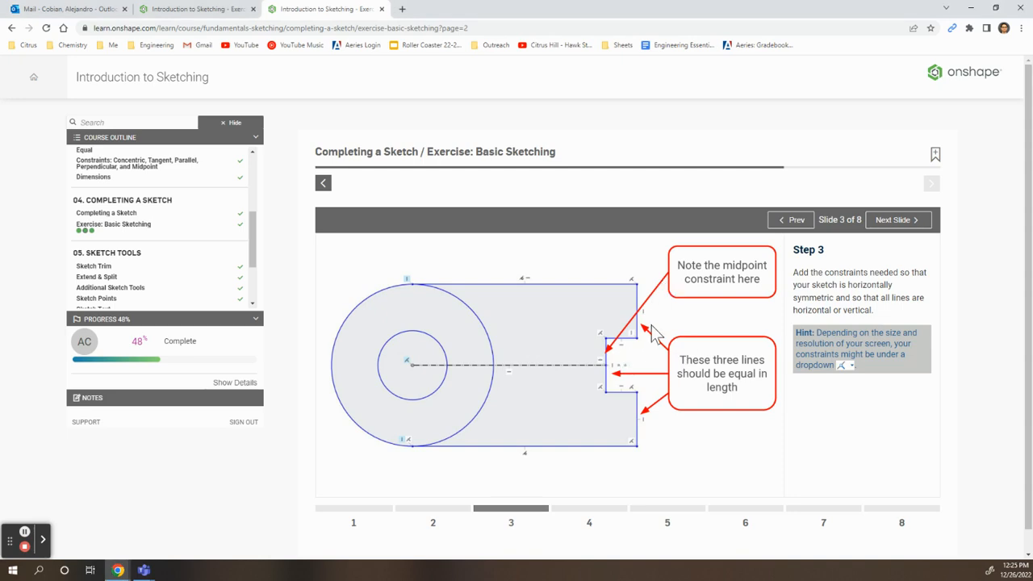
key("alt+Tab")
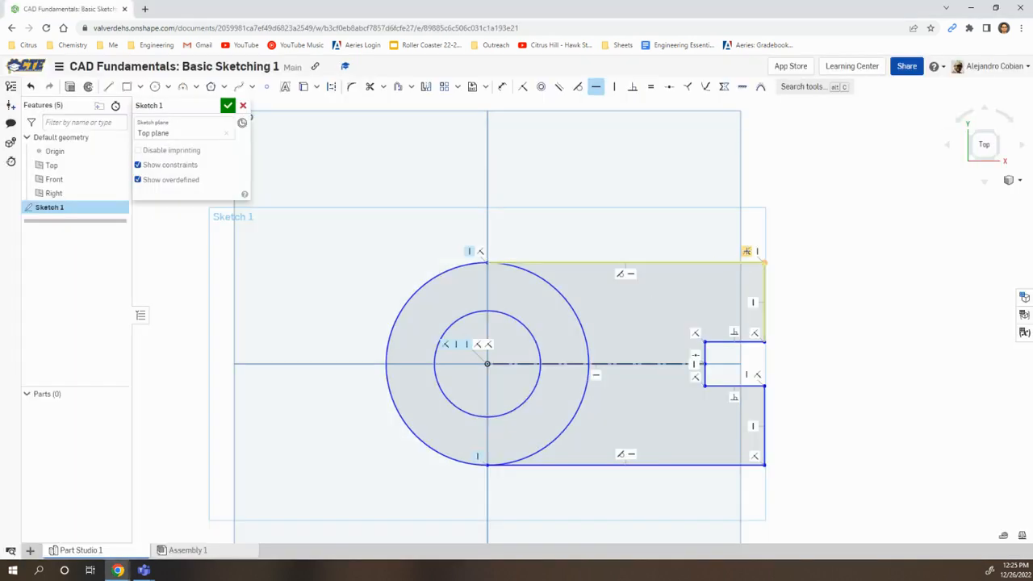
key("alt+Tab")
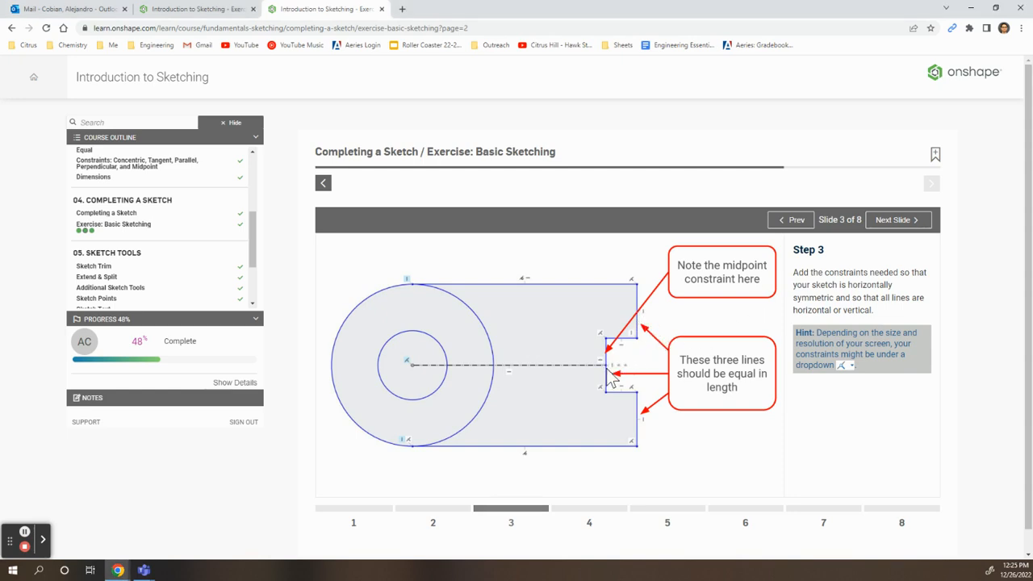
key("alt+Tab")
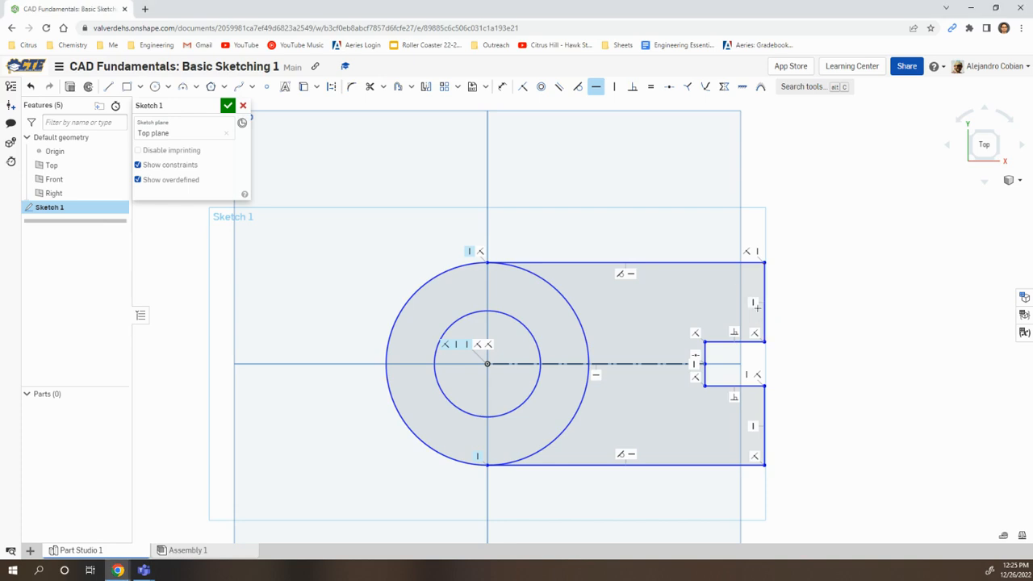
key("alt+Tab")
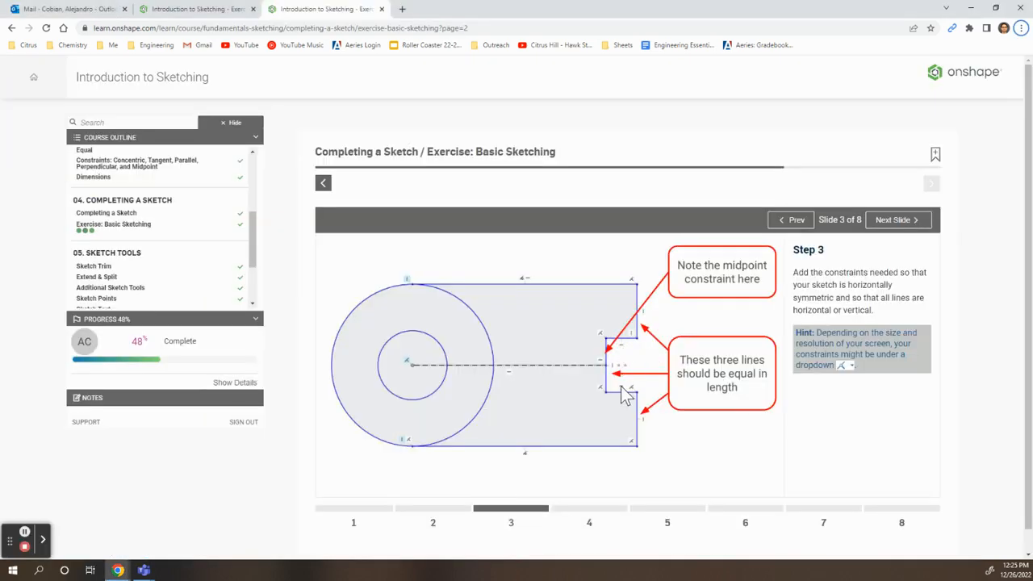
key("alt+Tab")
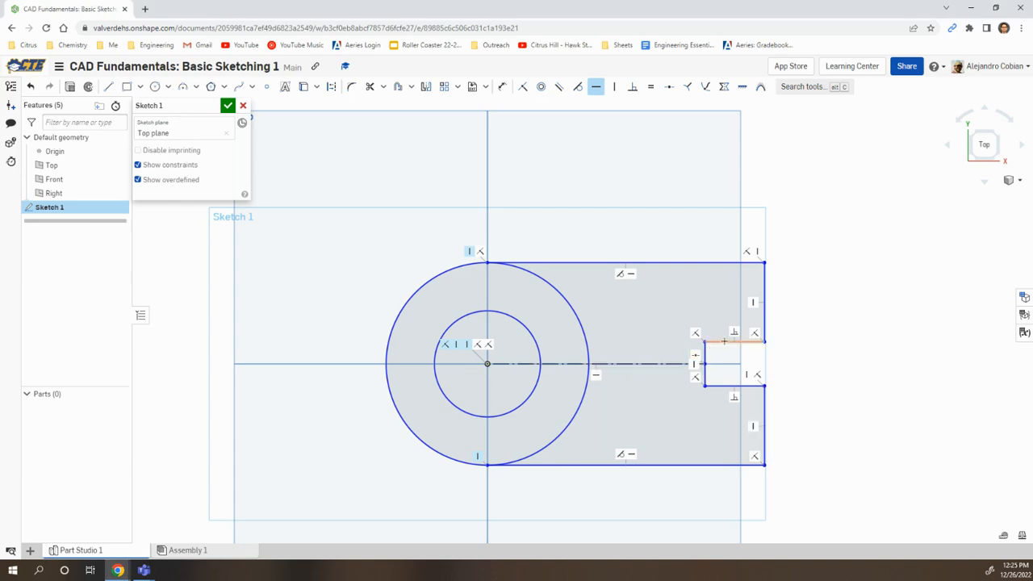
left_click(724, 342)
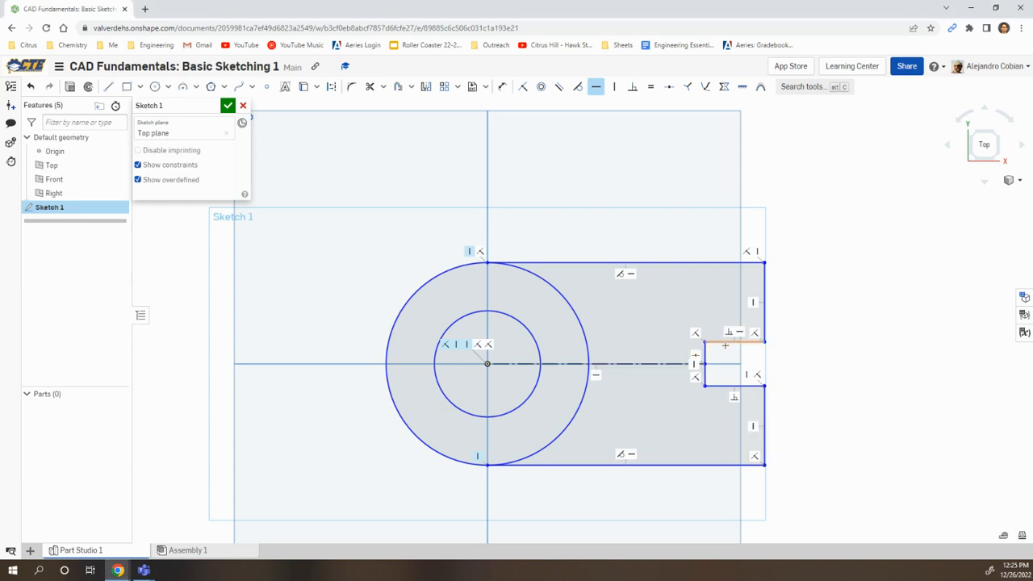
left_click(726, 386)
- Make the notch's vertical edge and the two outer vertical end edges equal in length
scroll(738, 388, "up", 2)
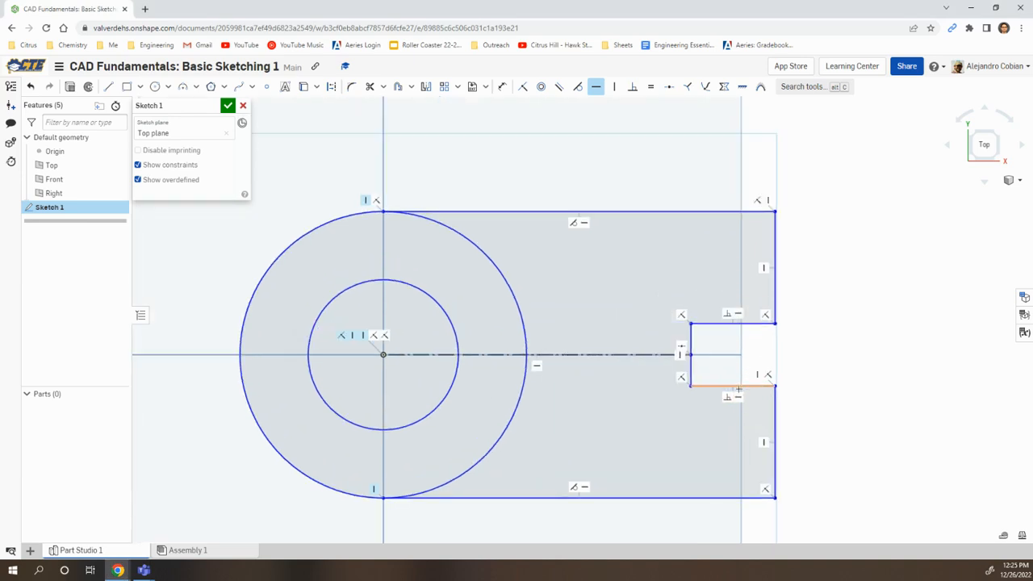
left_click(651, 86)
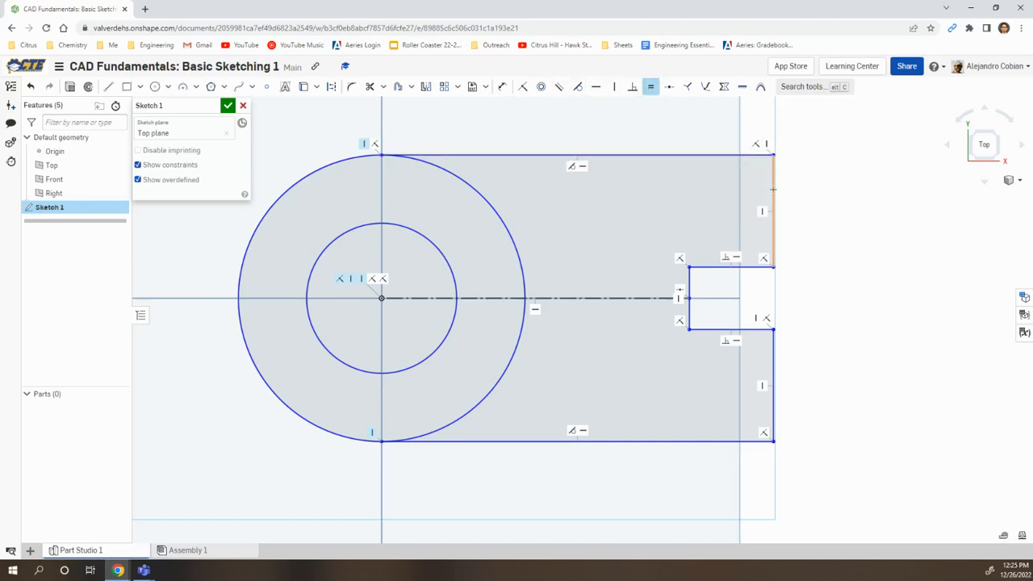
left_click(652, 89)
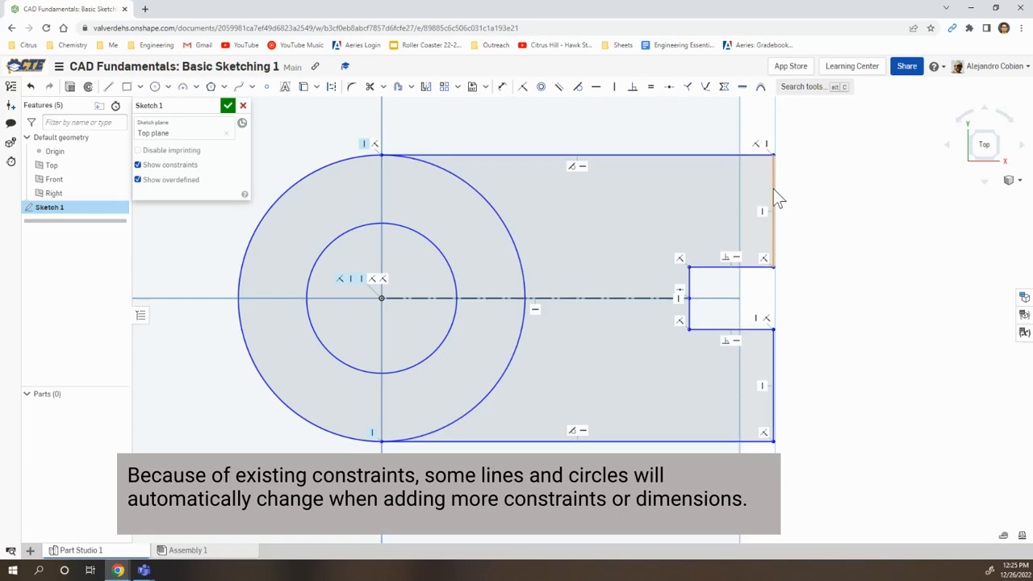
left_click(773, 198)
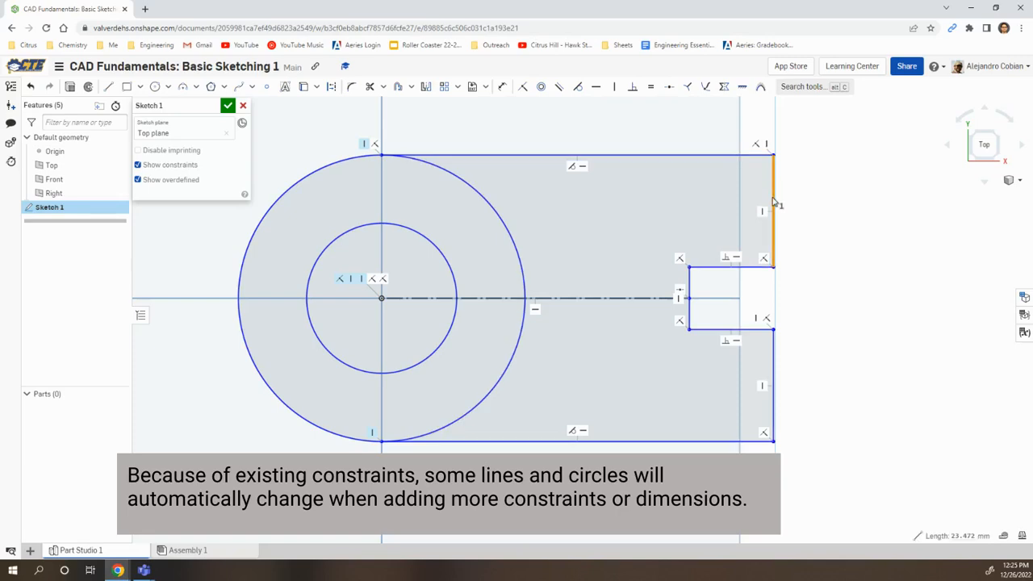
left_click(688, 296)
left_click(772, 347)
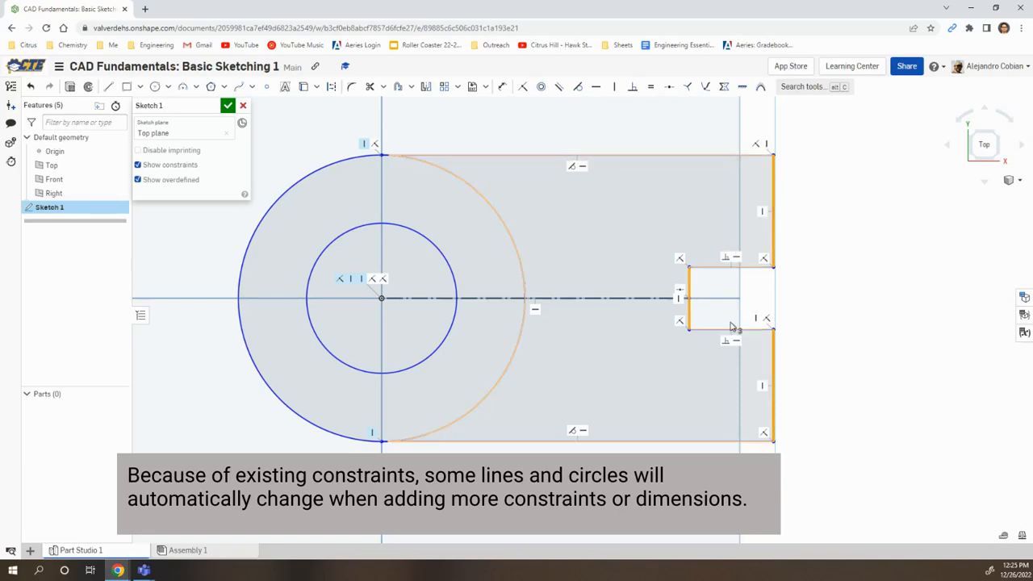
left_click(651, 88)
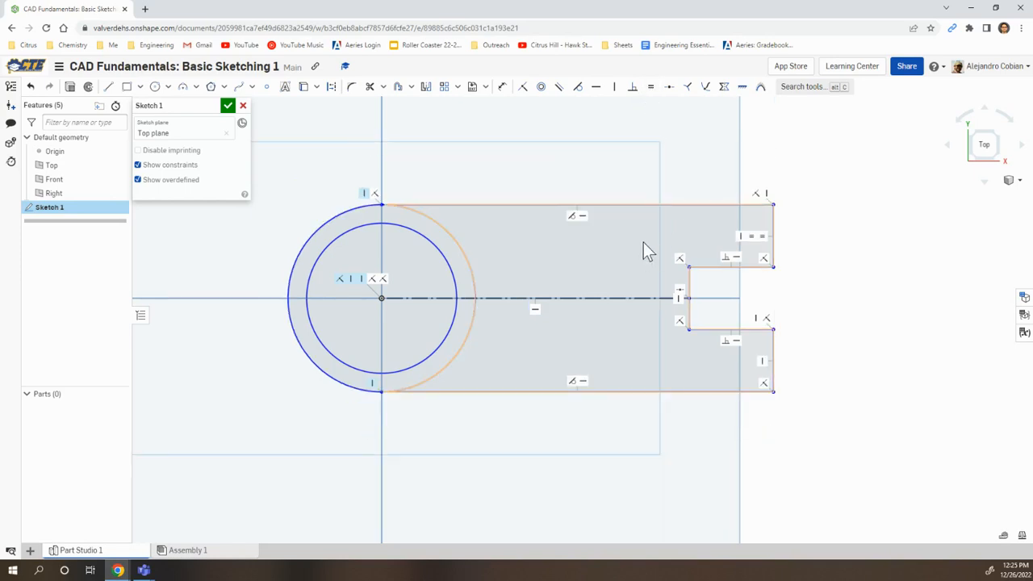
- Delete the midpoint constraint between the construction centerline and the notch's vertical edge and reapply it
mouse_move(581, 313)
middle_mouse_down()
mouse_move(621, 298)
mouse_move(597, 302)
mouse_move(599, 334)
middle_mouse_up()
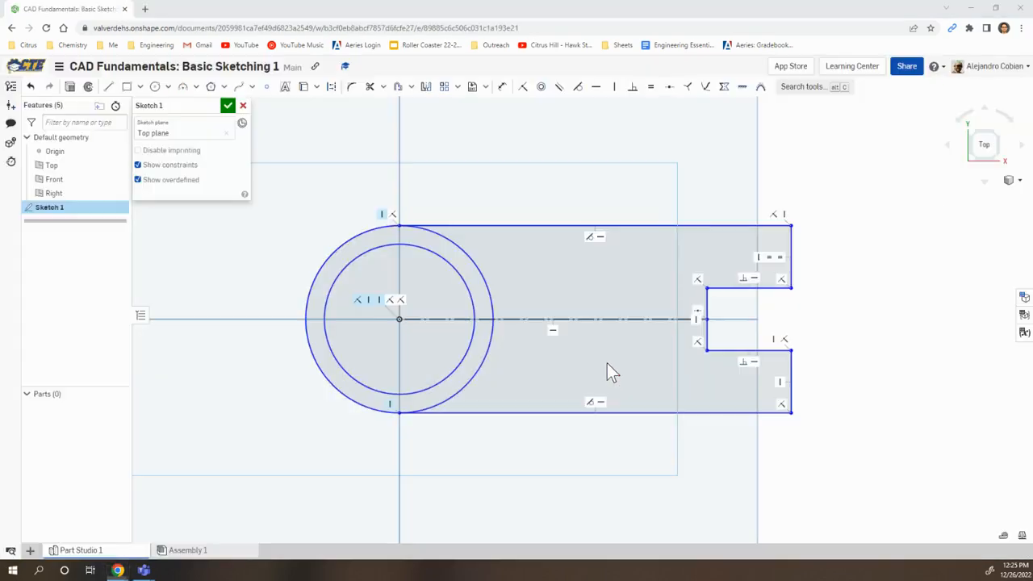
scroll(698, 321, "up", 5)
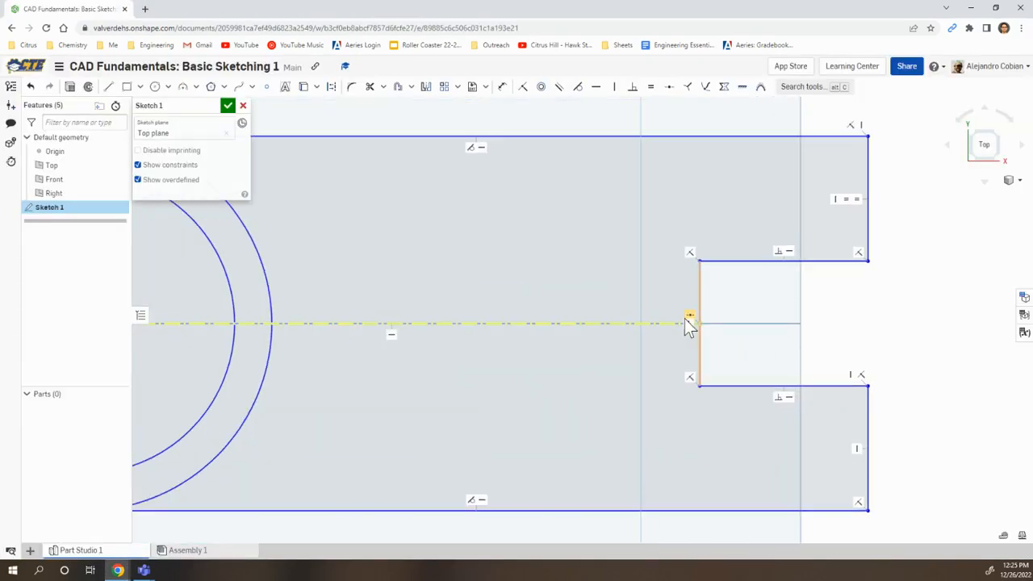
left_click(686, 320)
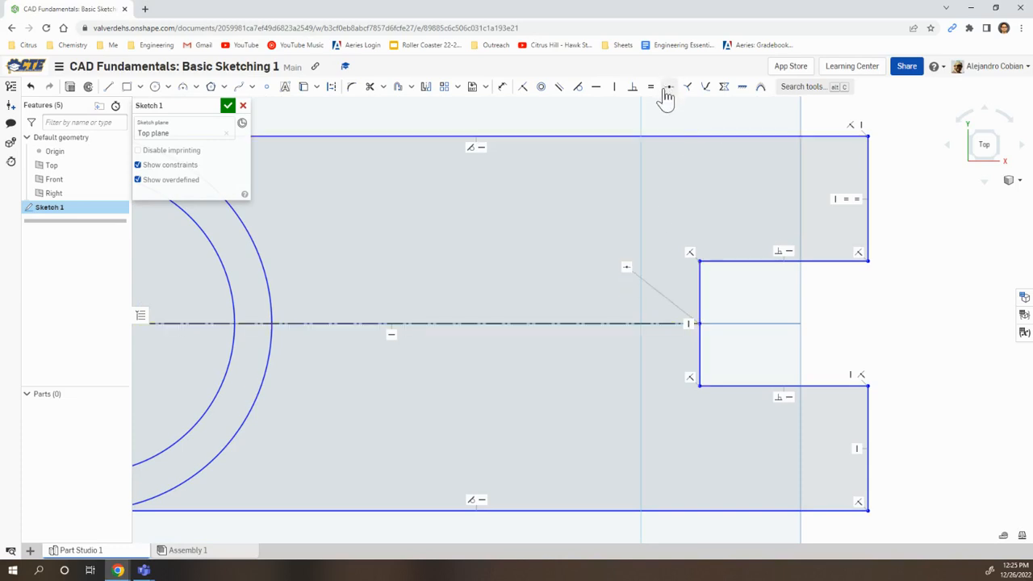
mouse_move(575, 329)
middle_mouse_down()
mouse_move(653, 324)
mouse_move(729, 276)
middle_mouse_up()
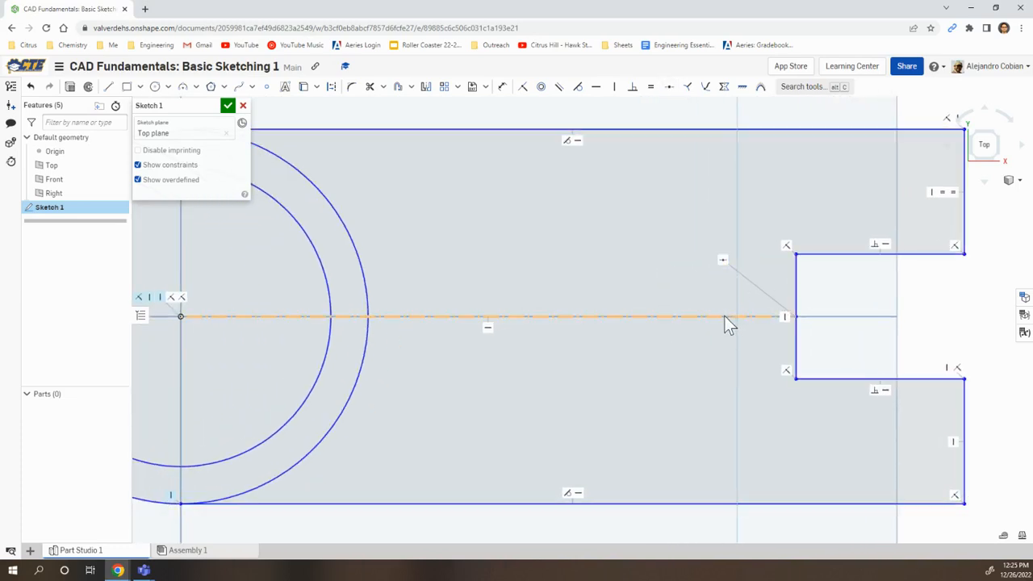
left_click(722, 257)
key("Delete")
left_click(669, 91)
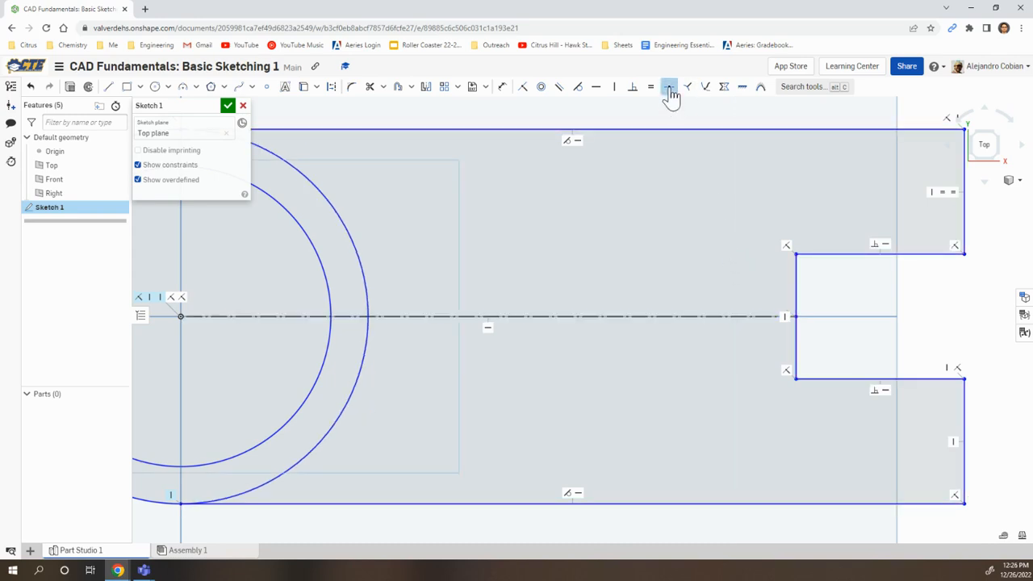
left_click(796, 316)
left_click(797, 317)
key("f")
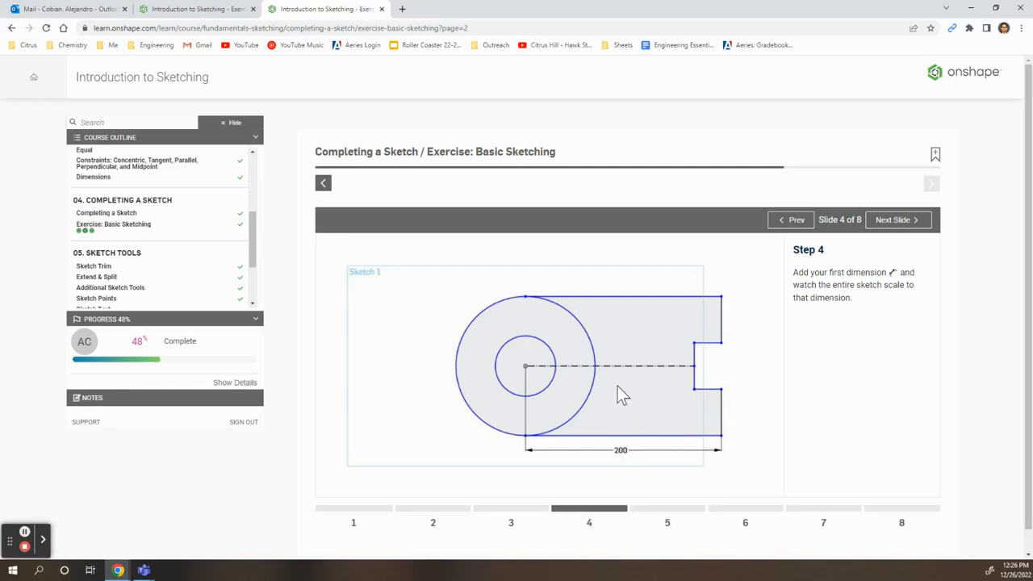
- Dimension the outline's long lower horizontal line at 200 mm, placed below the profile as in the exercise's Step 4 drawing
key("alt+Tab")
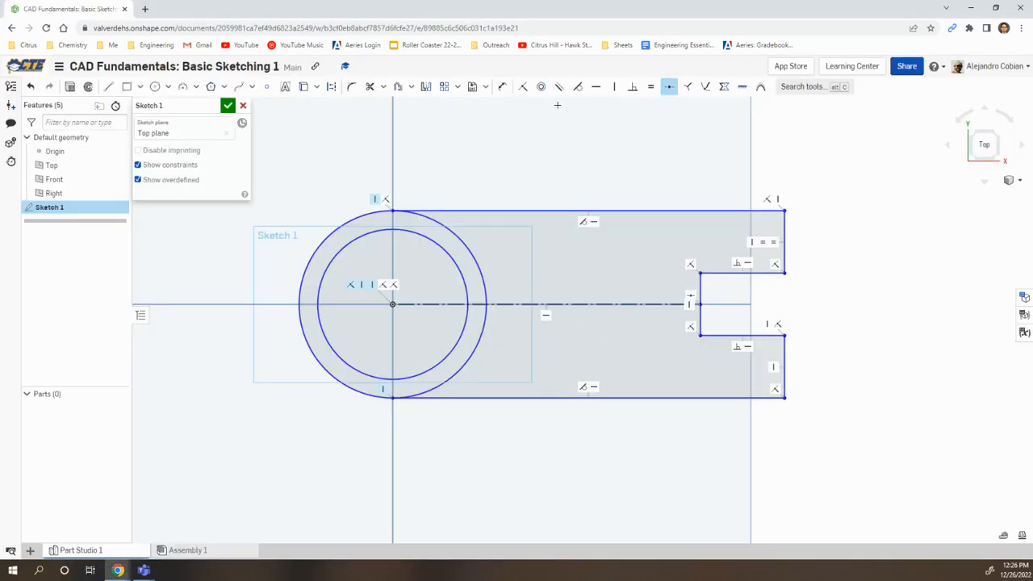
key("u")
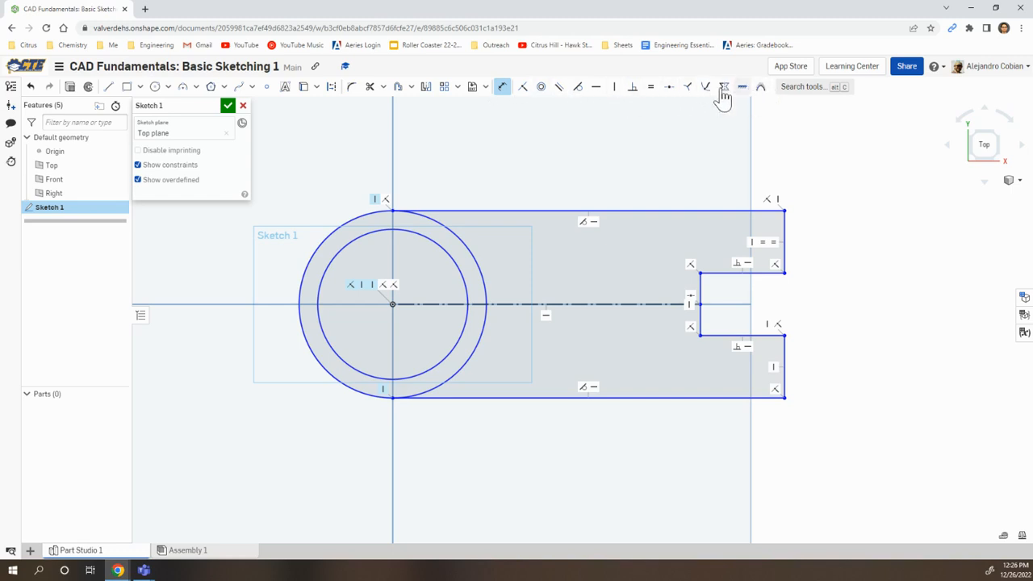
key("alt+Tab")
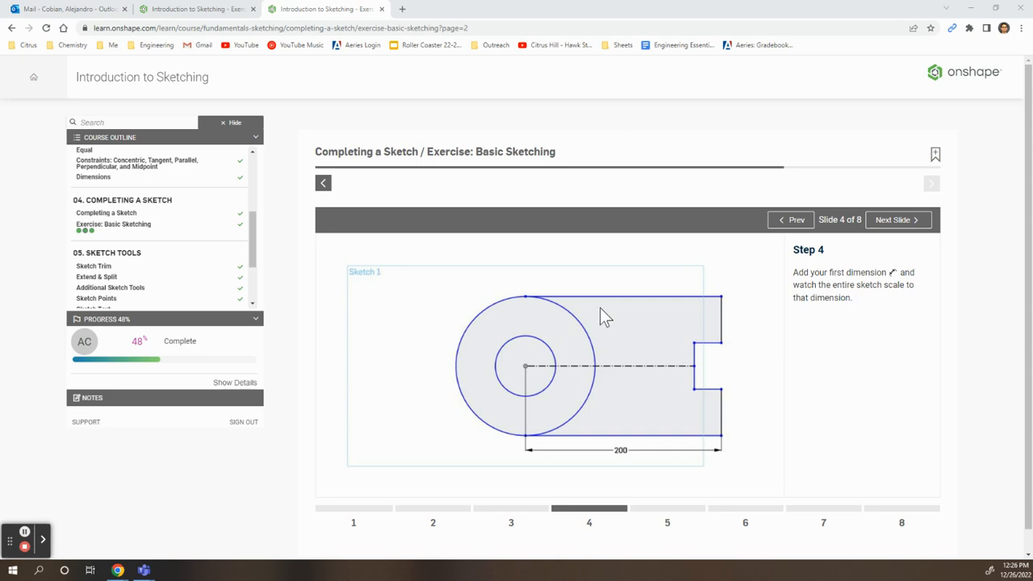
key("alt+Tab")
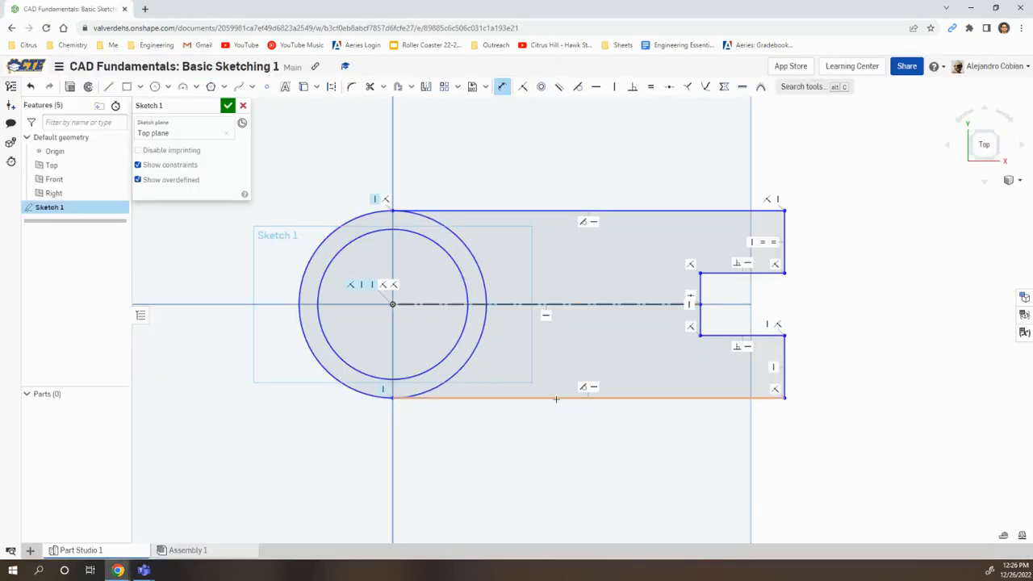
left_click(557, 396)
left_click(563, 449)
type("200")
key("Return")
scroll(651, 410, "down", 1)
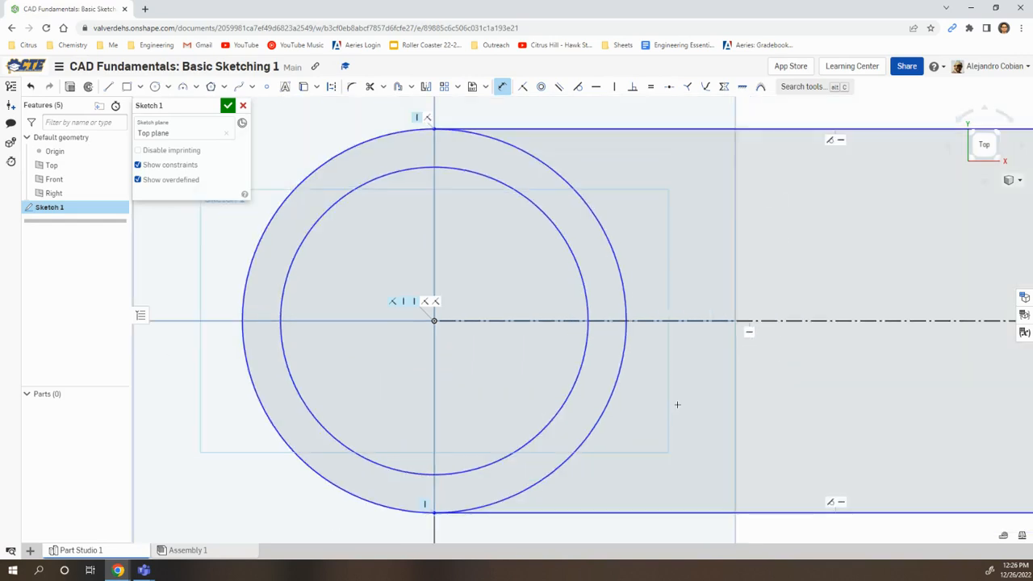
scroll(676, 405, "down", 4)
scroll(743, 395, "down", 1)
middle_click_drag(697, 384, 533, 353)
- Advance the exercise in the course window to Step 5 and review the remaining dimensions before returning to the sketch
key("alt+Tab")
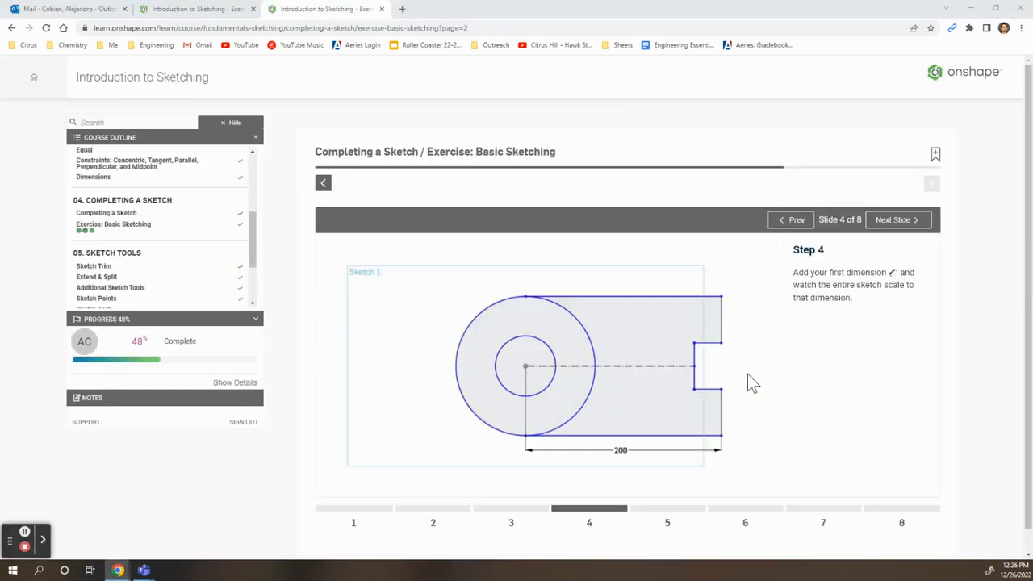
key("alt+Tab")
key("alt+Tab")
left_click(900, 224)
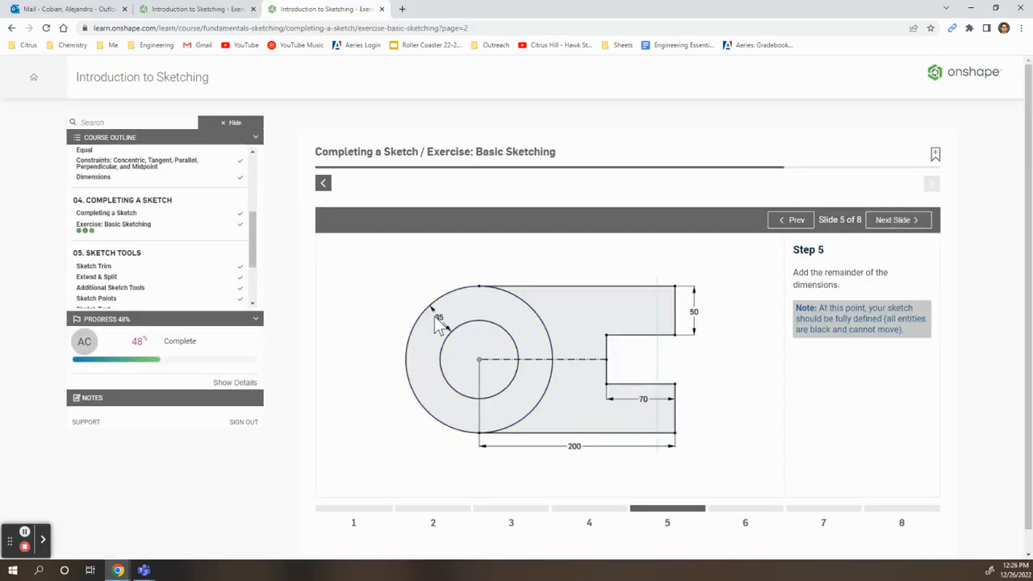
key("alt+Tab")
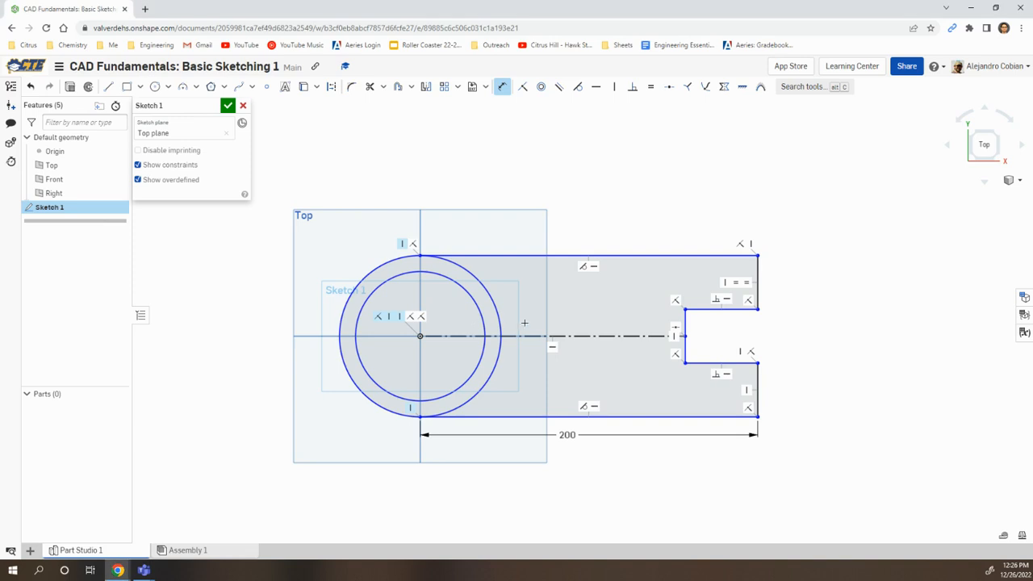
key("alt+Tab")
key("alt+Tab")
- Dimension the radial gap between the inner and outer circles at 35 mm and move the dimension text between the circles
left_click(378, 287)
left_click(365, 280)
scroll(375, 276, "up", 5)
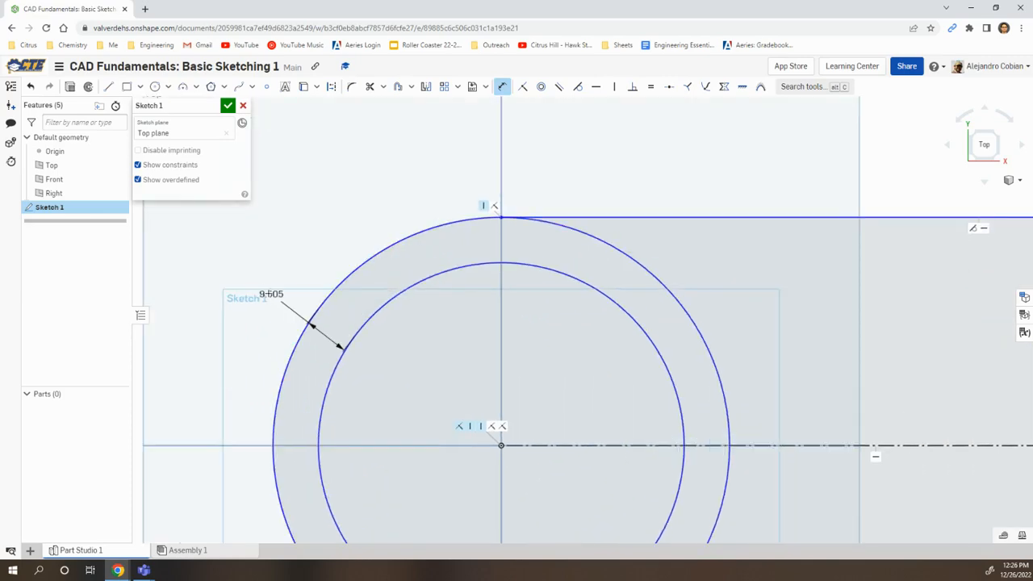
left_click(242, 264)
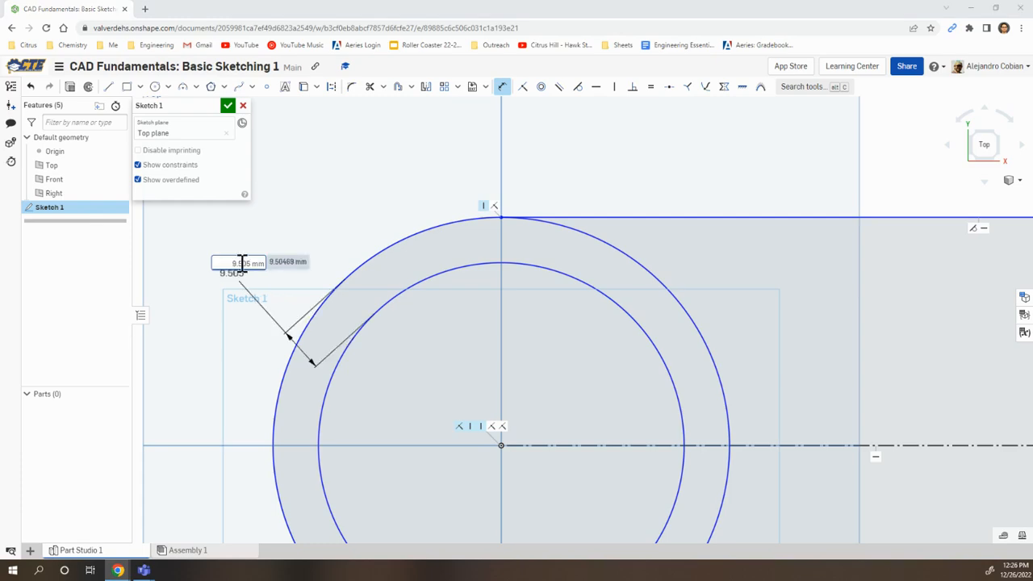
key("alt+Tab")
key("alt+Tab")
type("35")
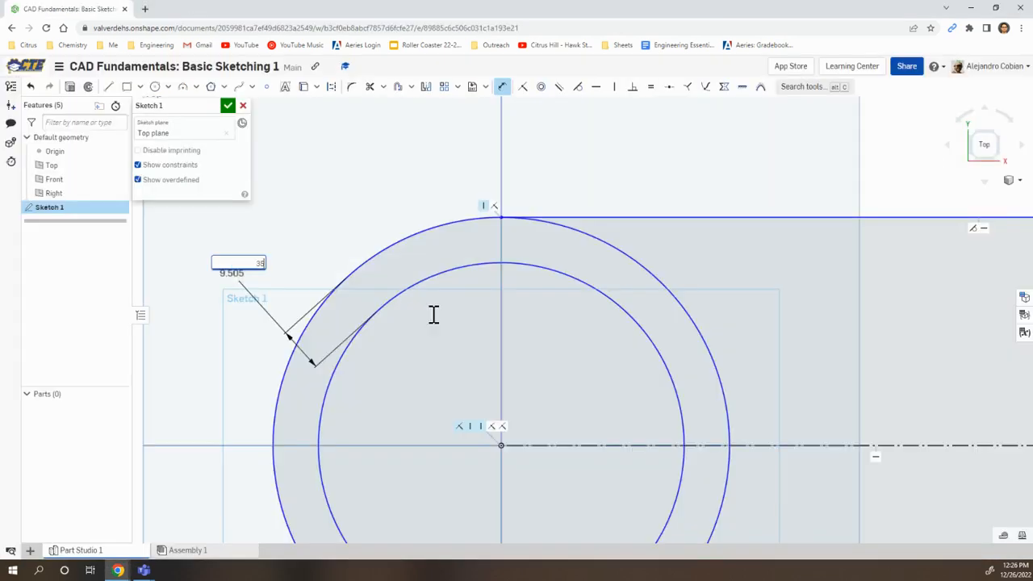
key("Return")
scroll(493, 341, "down", 6)
mouse_move(596, 333)
middle_mouse_down()
mouse_move(394, 247)
mouse_move(540, 279)
middle_mouse_up()
scroll(394, 248, "down", 1)
left_click_drag(339, 215, 420, 300)
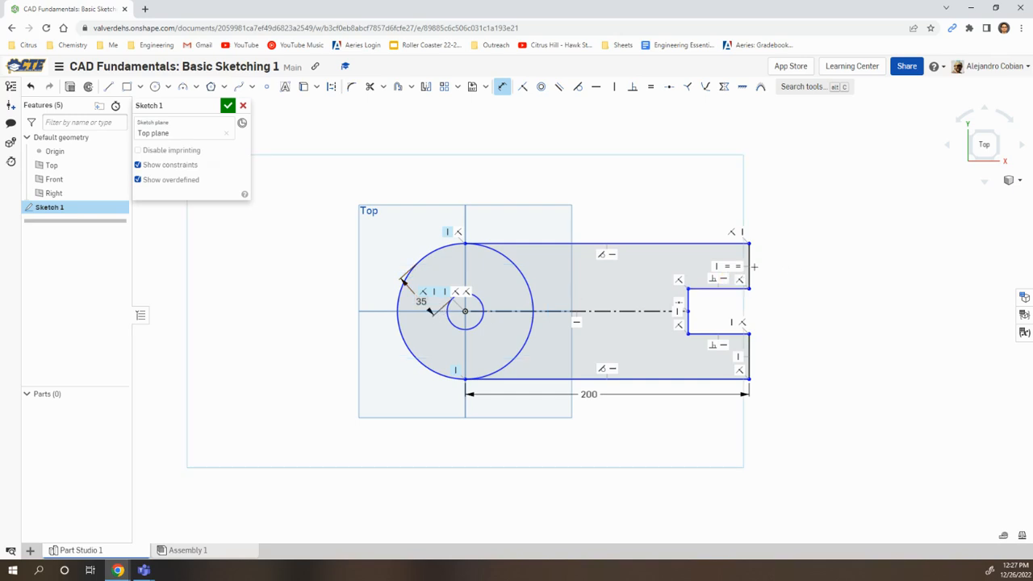
- Dimension the upper vertical end edge at 50 mm, placed outside the profile as in the reference drawing
key("alt+Tab")
key("alt+Tab")
left_click(749, 260)
left_click(813, 265)
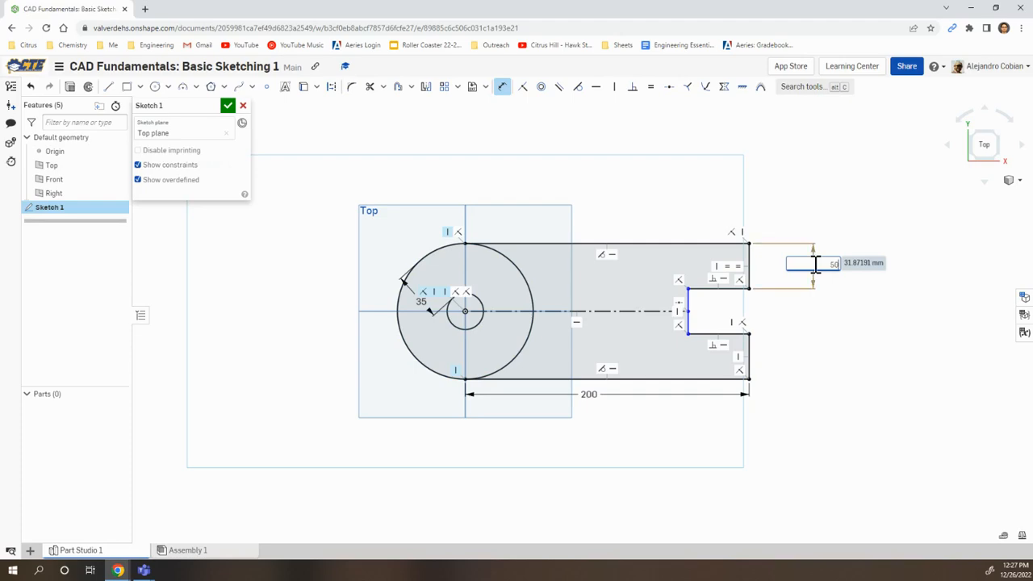
type("50")
key("Return")
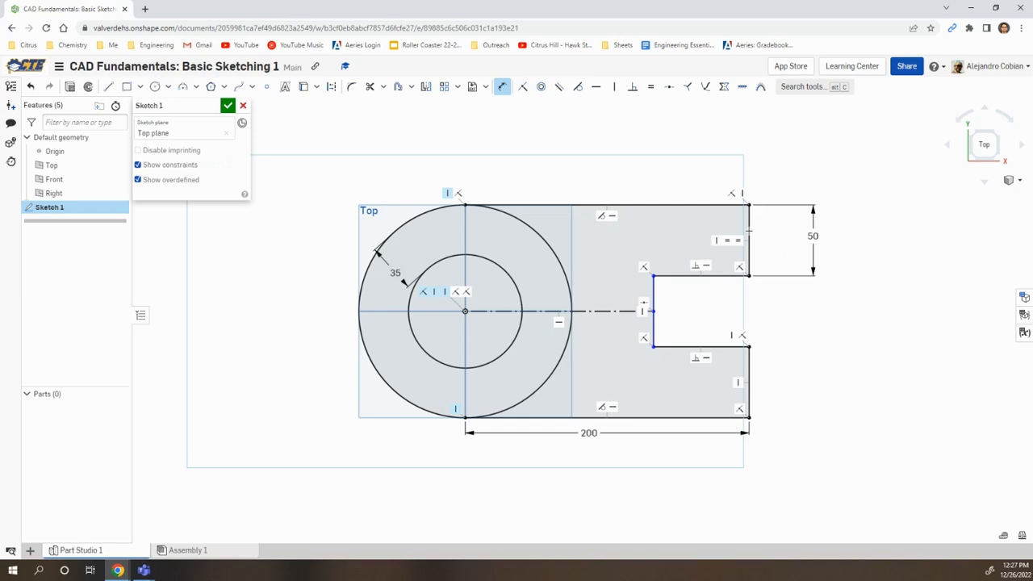
- Dimension the notch's lower horizontal edge at 70 mm, placed inside the notch as in the reference drawing
left_click(750, 376)
key("alt+Tab")
key("alt+Tab")
left_click(713, 348)
left_click(704, 313)
key("BackSpace")
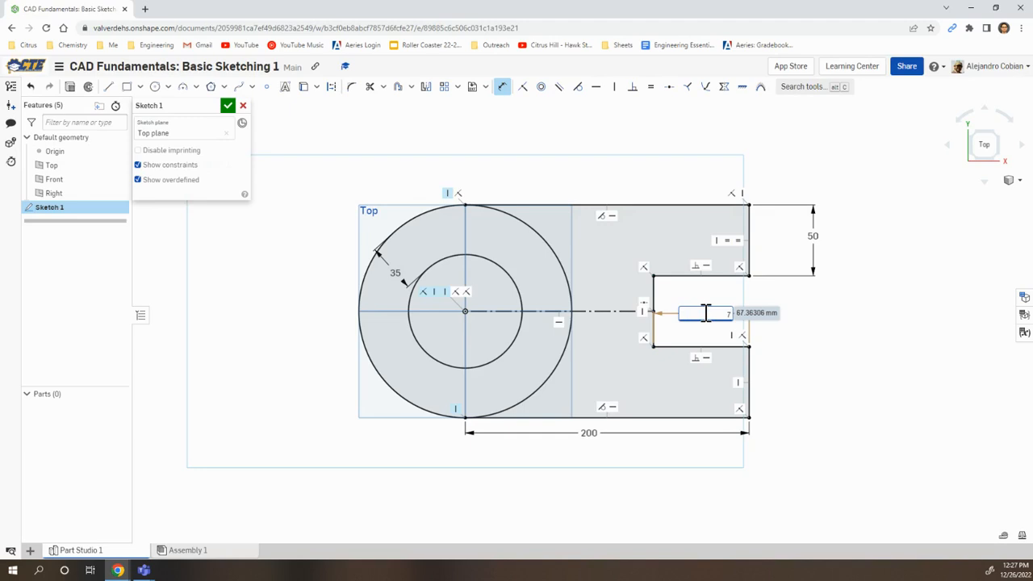
key("Return")
- Check Step 6 of the exercise and draw one circle on each protruding tab, the lower one about 30 mm in diameter
key("alt+Tab")
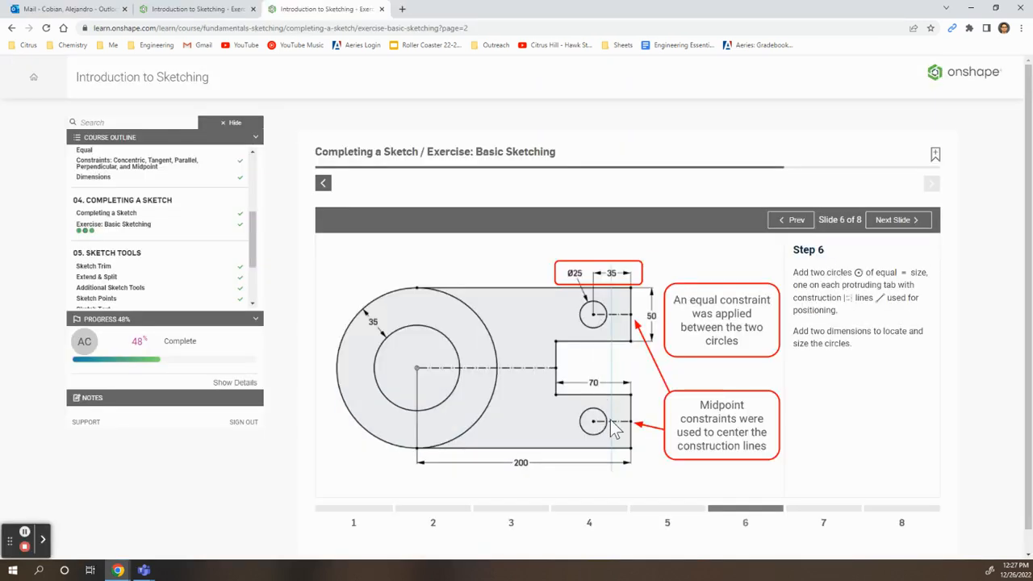
key("alt+Tab")
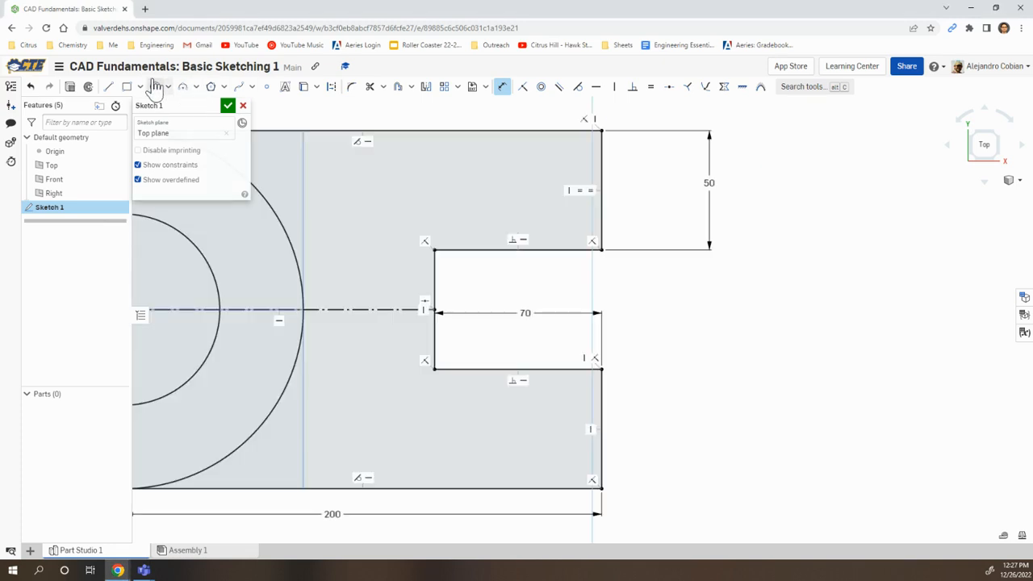
left_click(153, 89)
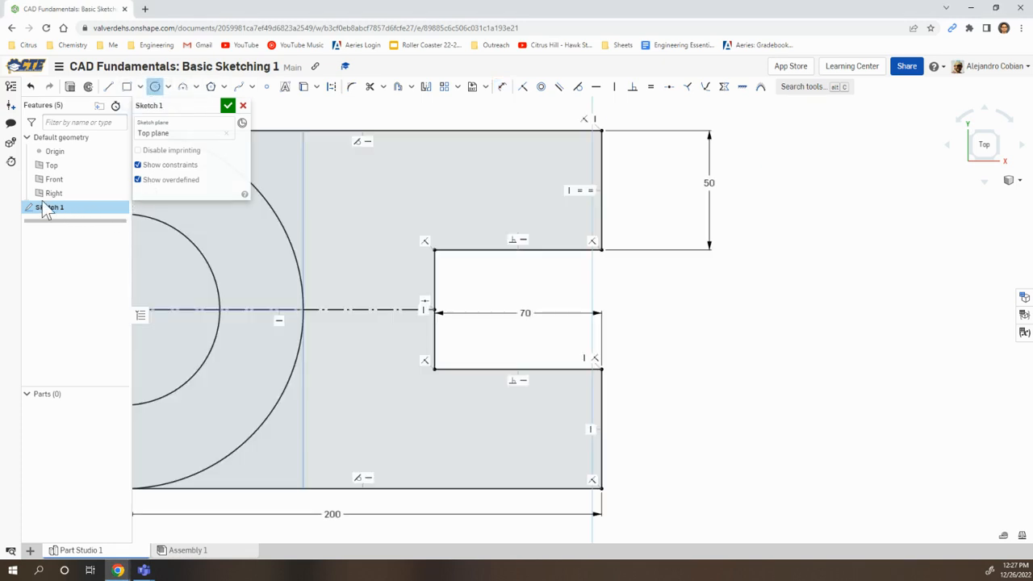
left_click(490, 187)
left_click(520, 200)
left_click(480, 431)
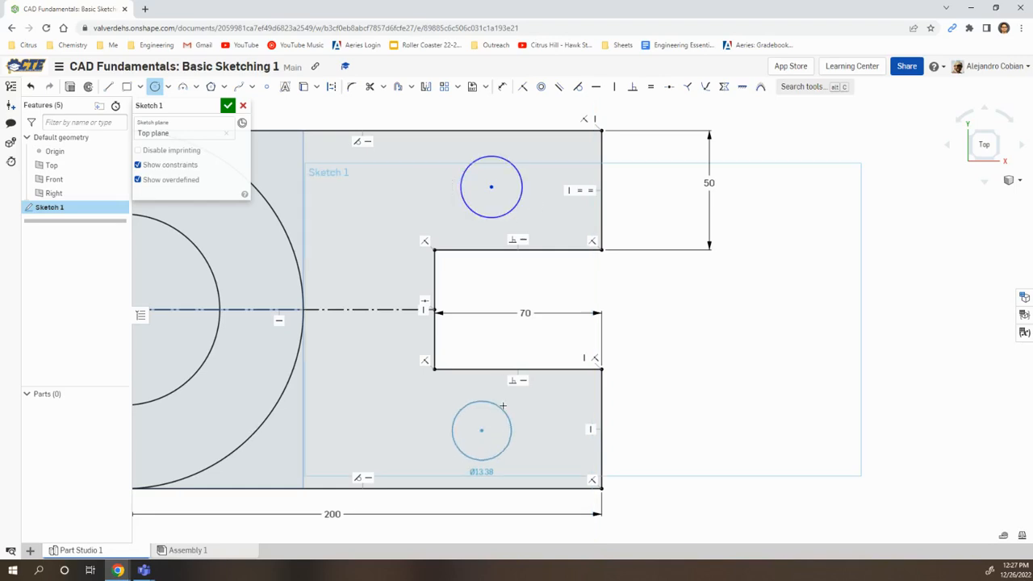
left_click(508, 454)
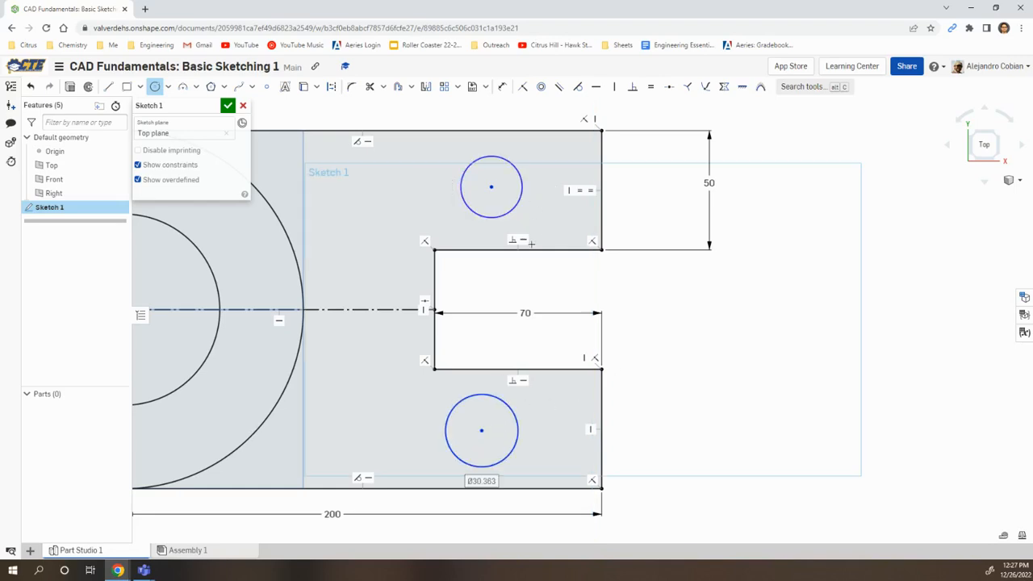
- Apply an Equal constraint between the two tab circles
key("e")
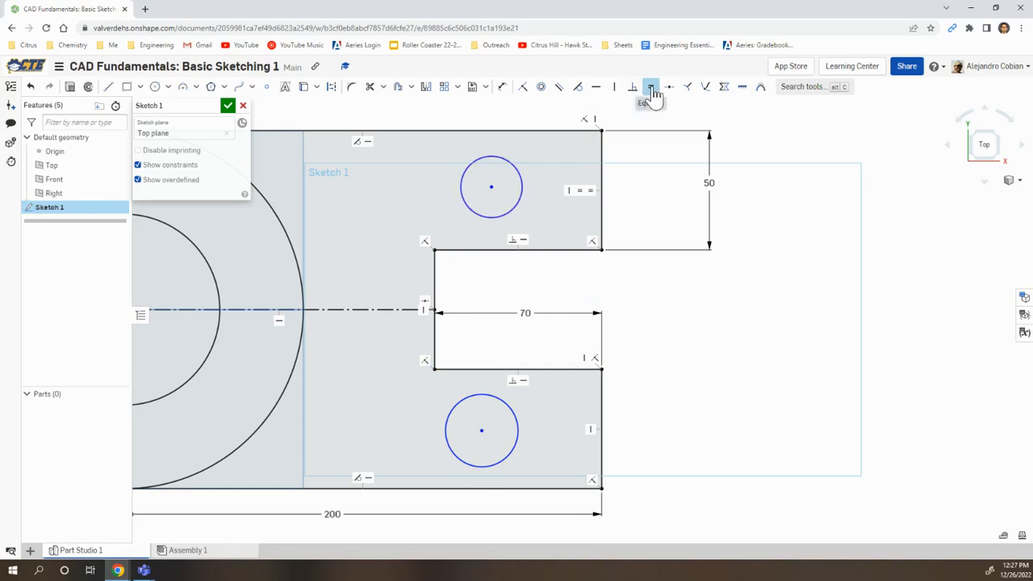
left_click(513, 207)
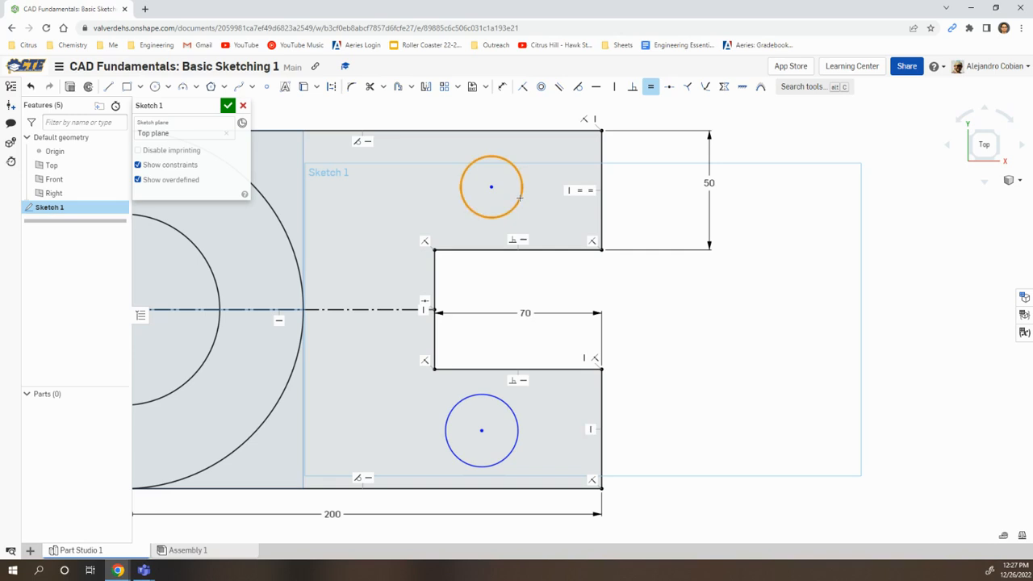
left_click(494, 400)
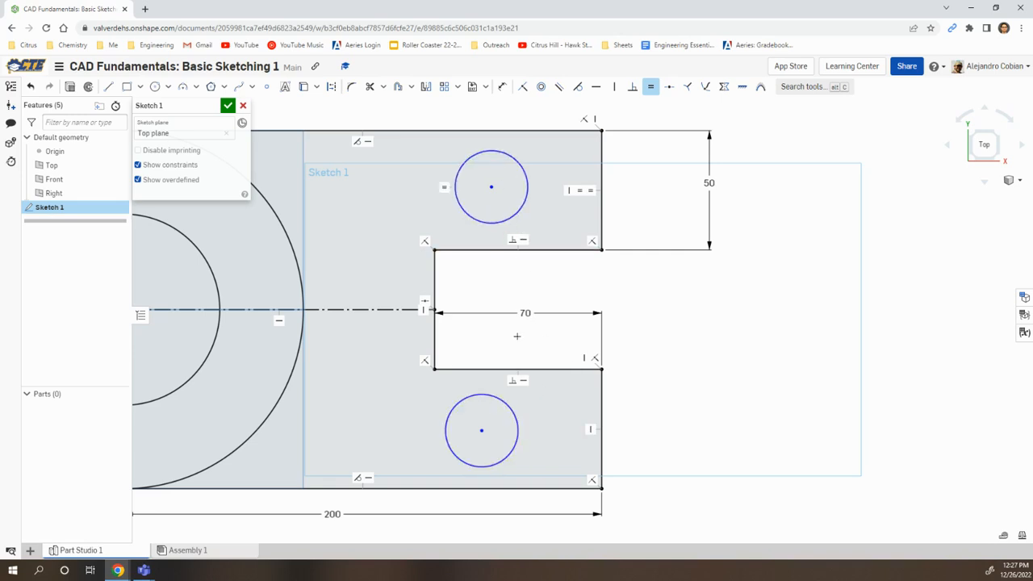
- Draw a construction line from the upper tab circle's center to the upper vertical end edge, following the Step 6 drawing
key("alt+Tab")
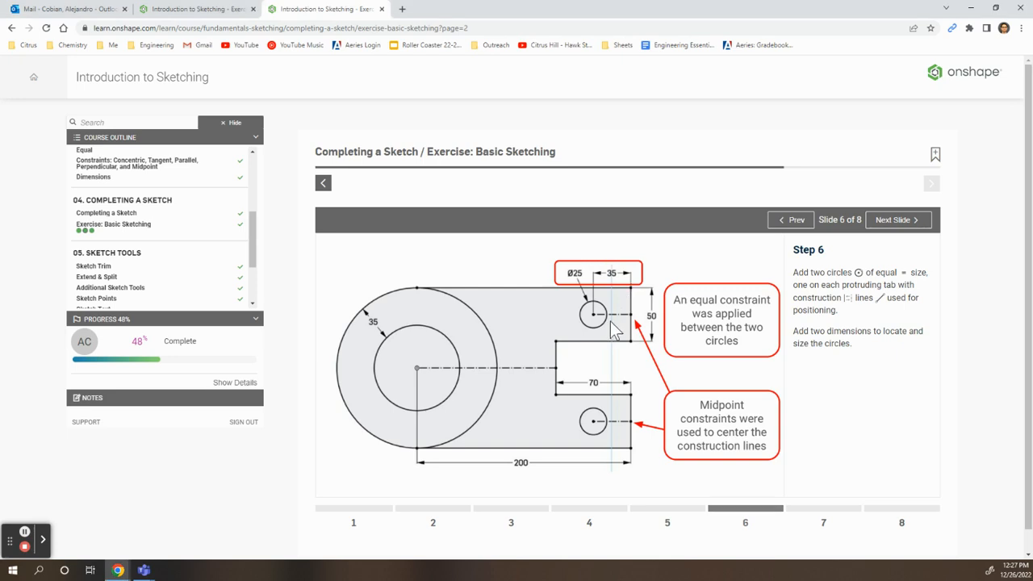
key("alt+Tab")
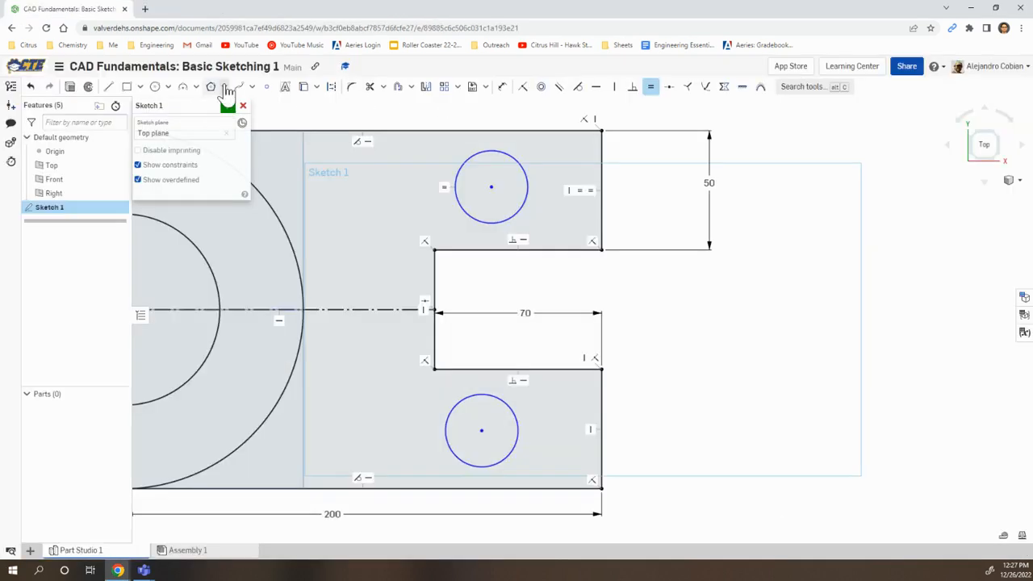
left_click(108, 86)
left_click(331, 86)
key("alt+Tab")
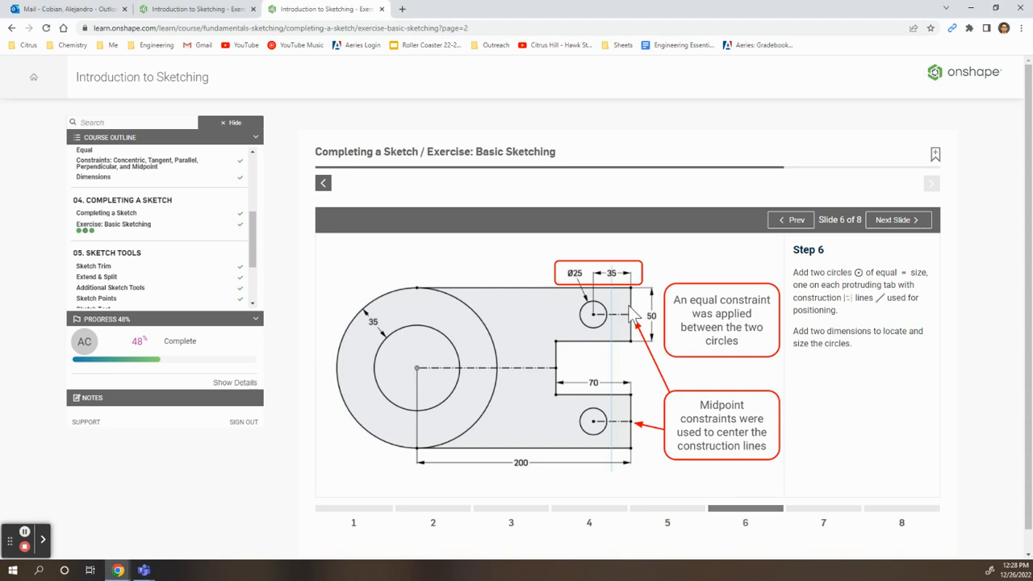
key("alt+Tab")
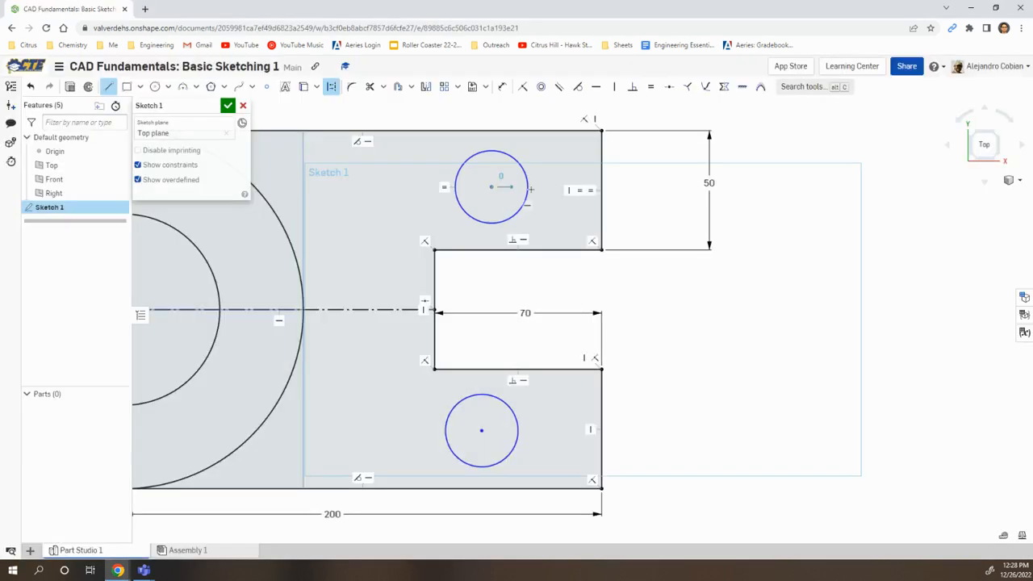
left_click(601, 179)
key("Escape")
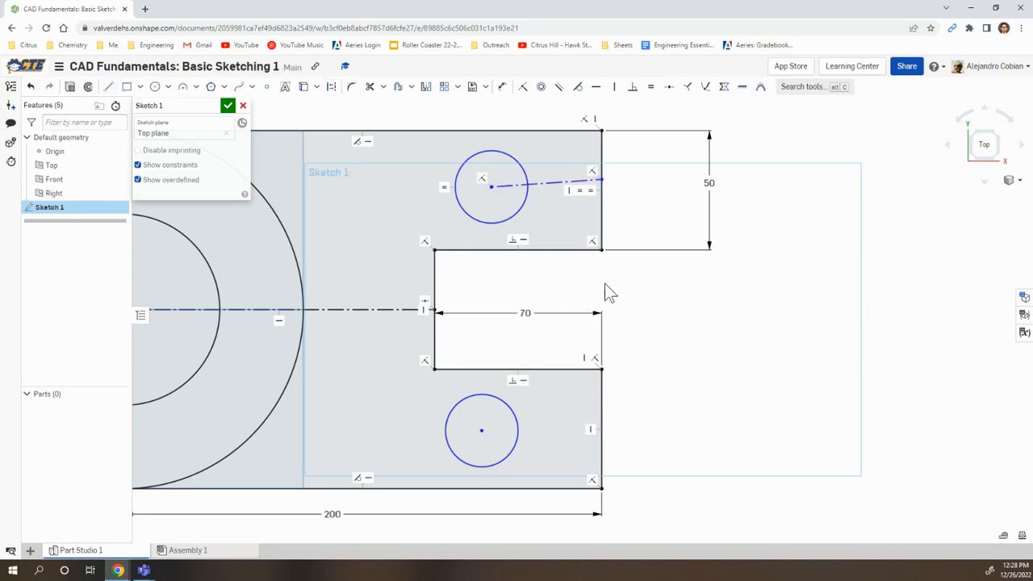
- Draw a construction line about 50 mm long from the lower tab circle's center to the lower vertical end edge
left_click(108, 86)
left_click(331, 87)
left_click(481, 430)
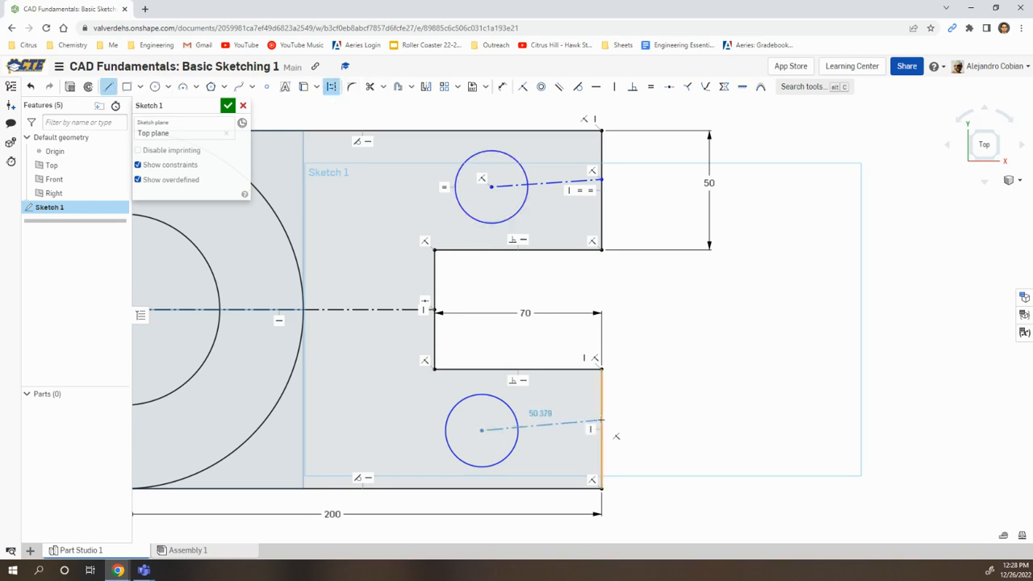
left_click(601, 421)
key("Escape")
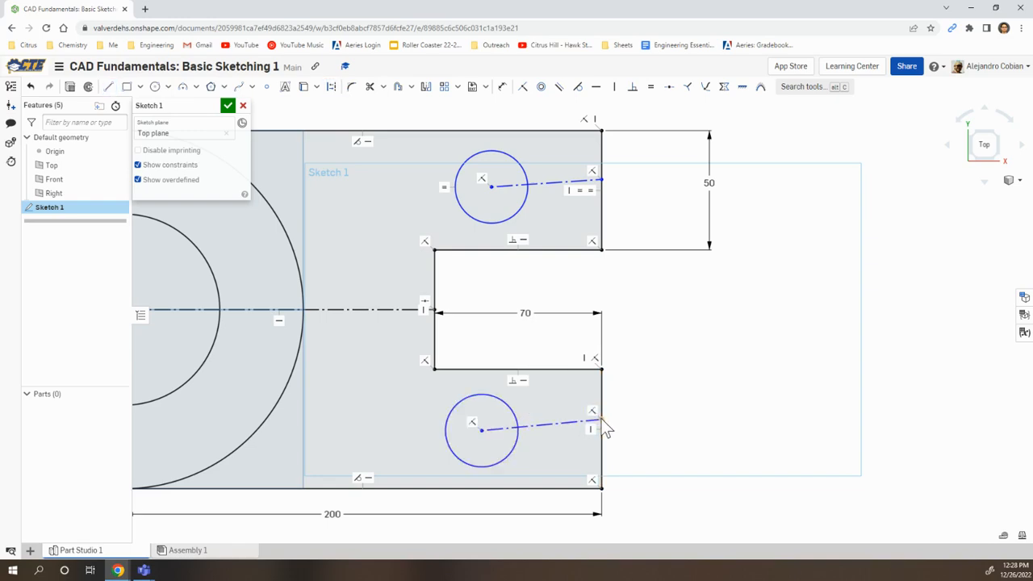
- Constrain the upper construction line's outer endpoint to the midpoint of the upper end edge and make both tab construction lines horizontal
scroll(604, 187, "up", 5)
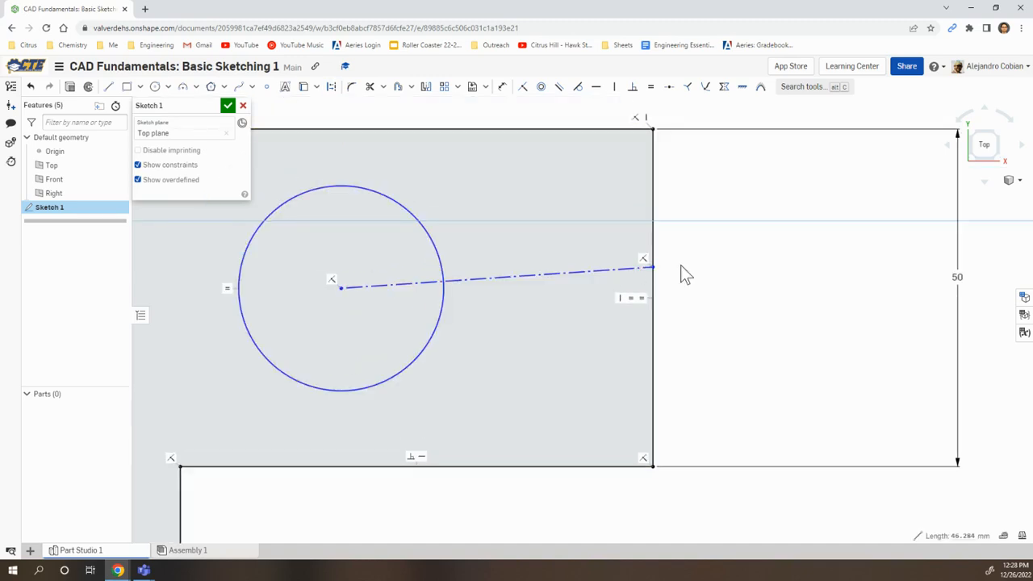
left_click(653, 213)
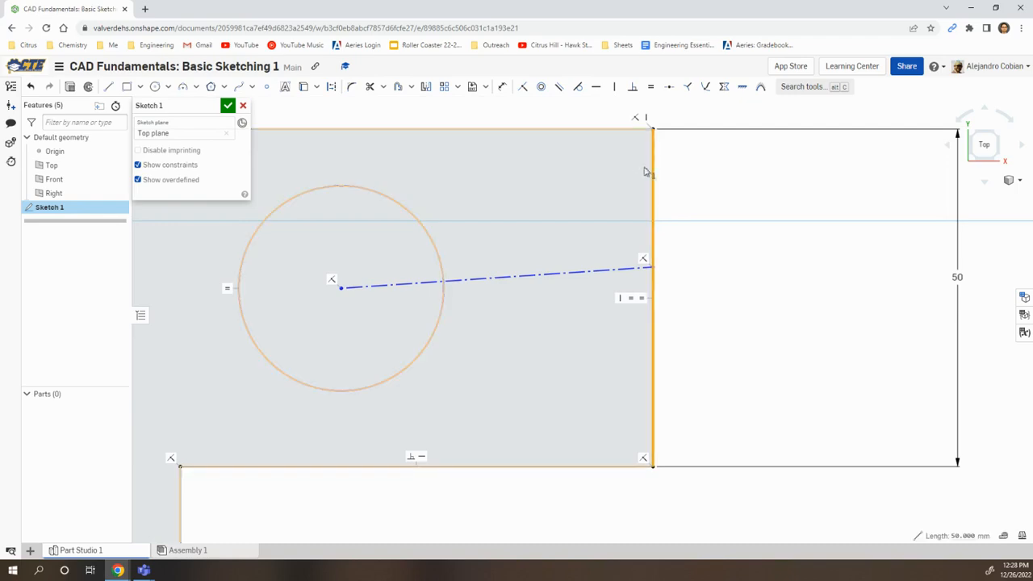
left_click(669, 88)
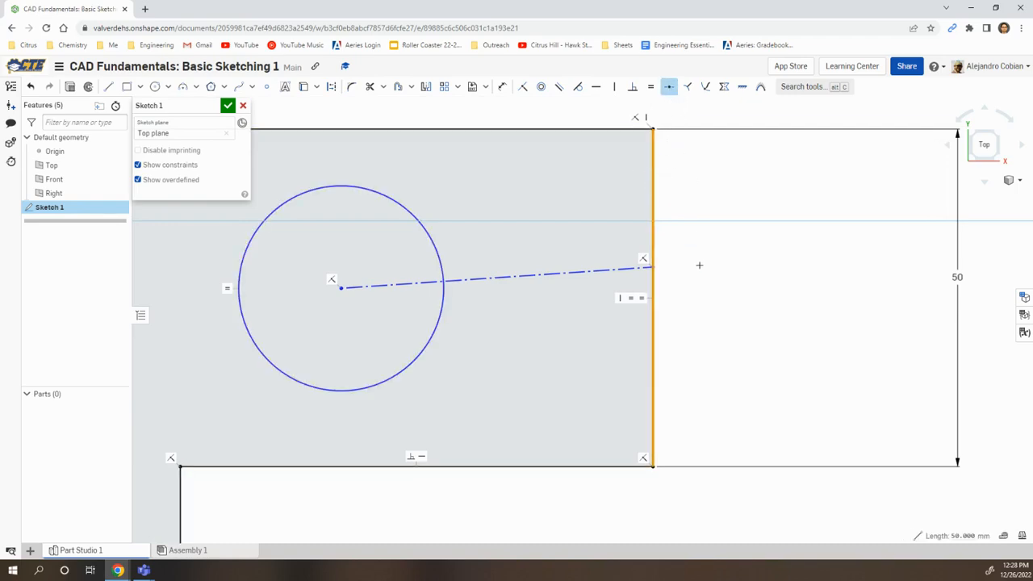
left_click(654, 269)
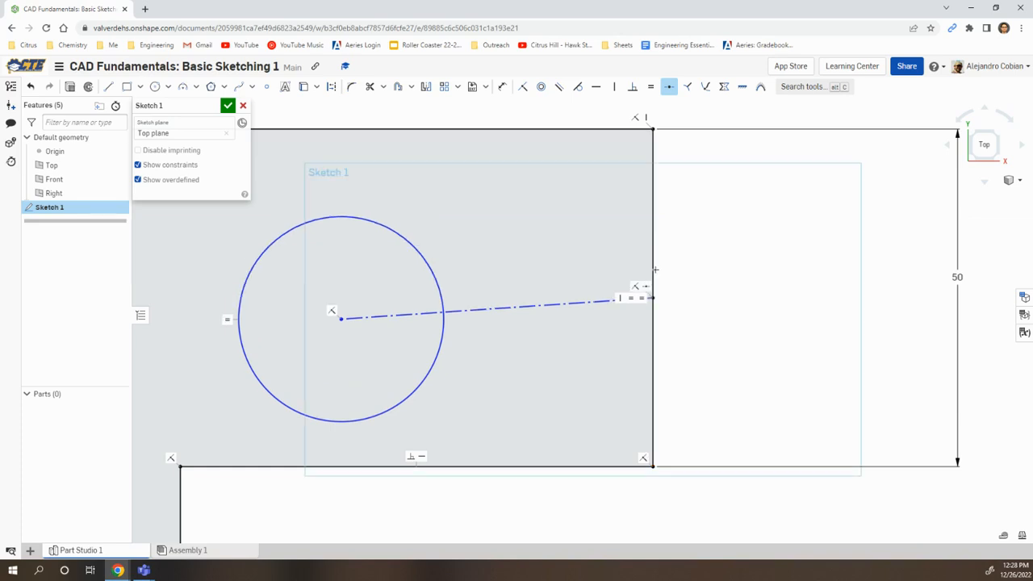
key("Escape")
left_click(497, 309)
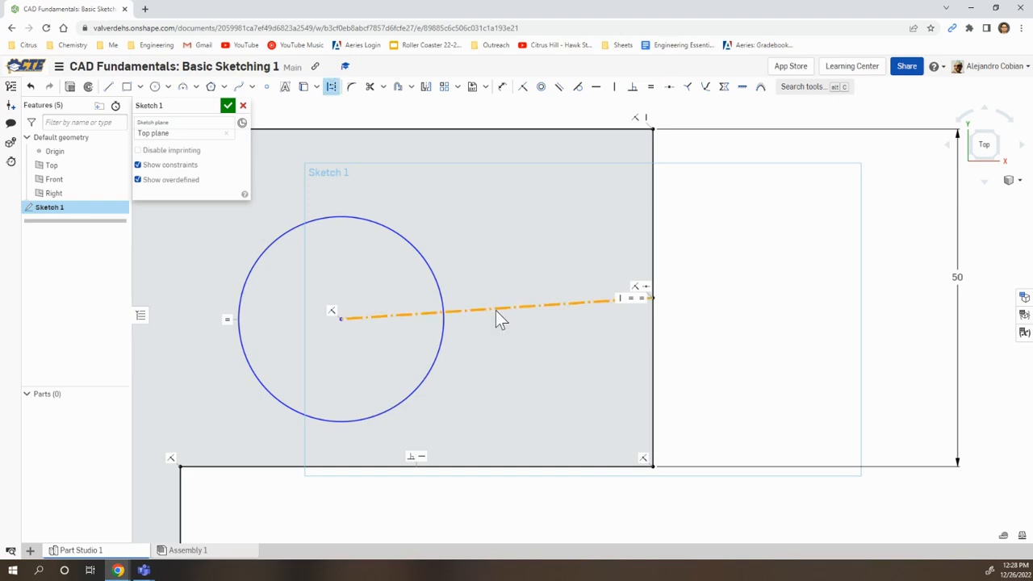
left_click(522, 278)
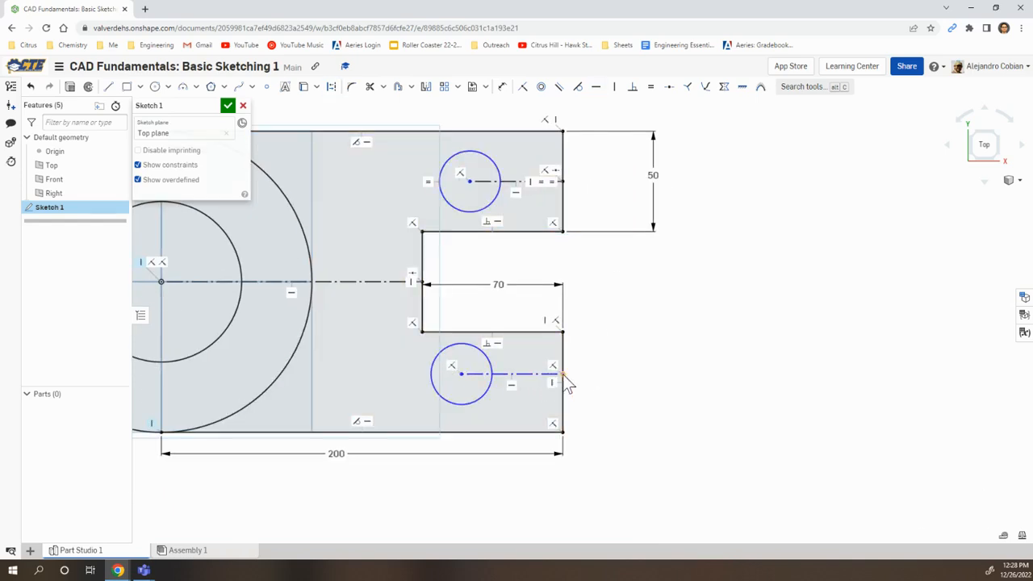
- Apply a Midpoint constraint between the lower construction line's outer endpoint and the lower vertical end edge
scroll(563, 378, "up", 5)
mouse_move(569, 385)
middle_mouse_down()
mouse_move(578, 362)
mouse_move(549, 341)
middle_mouse_up()
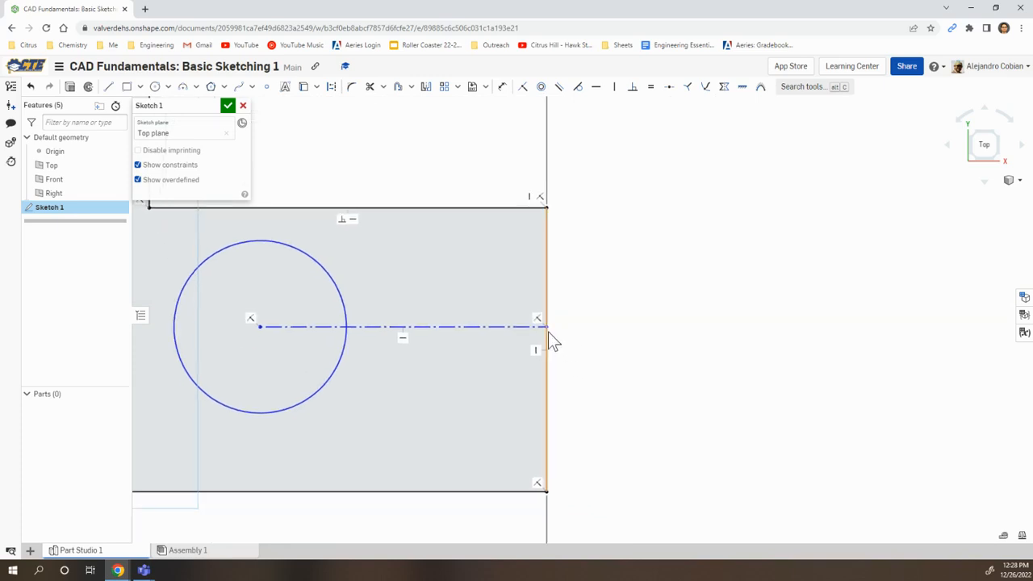
left_click(546, 327)
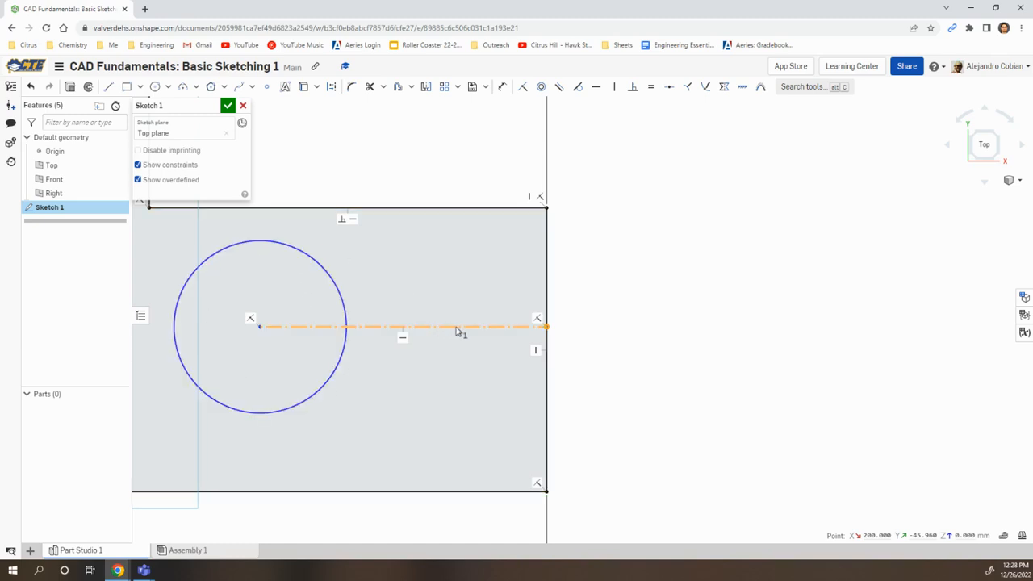
left_click(668, 87)
left_click(548, 310)
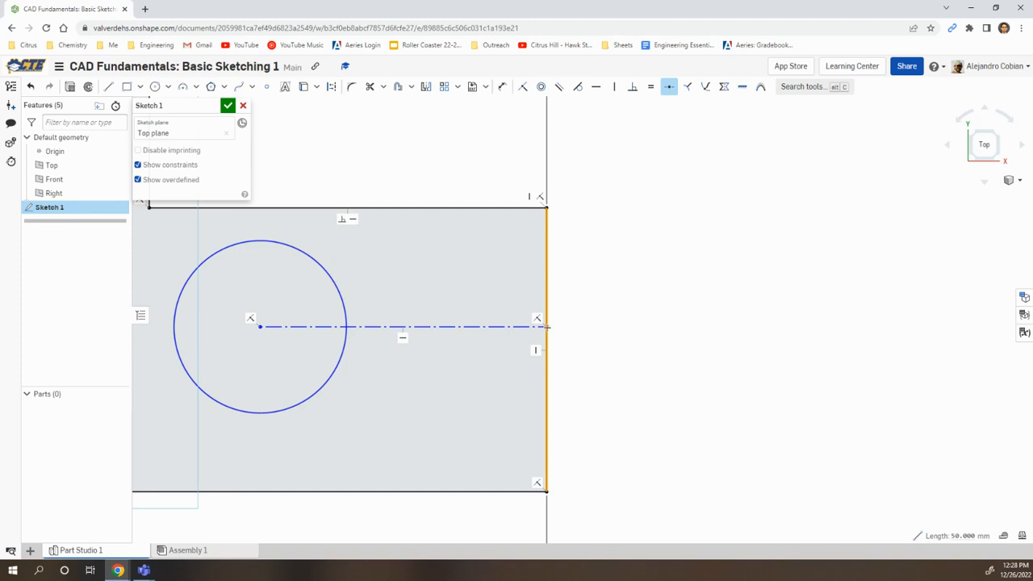
left_click(547, 326)
- Check the Step 6 sizes in the exercise and dimension the upper tab circle's diameter at 25 mm
scroll(611, 315, "down", 3)
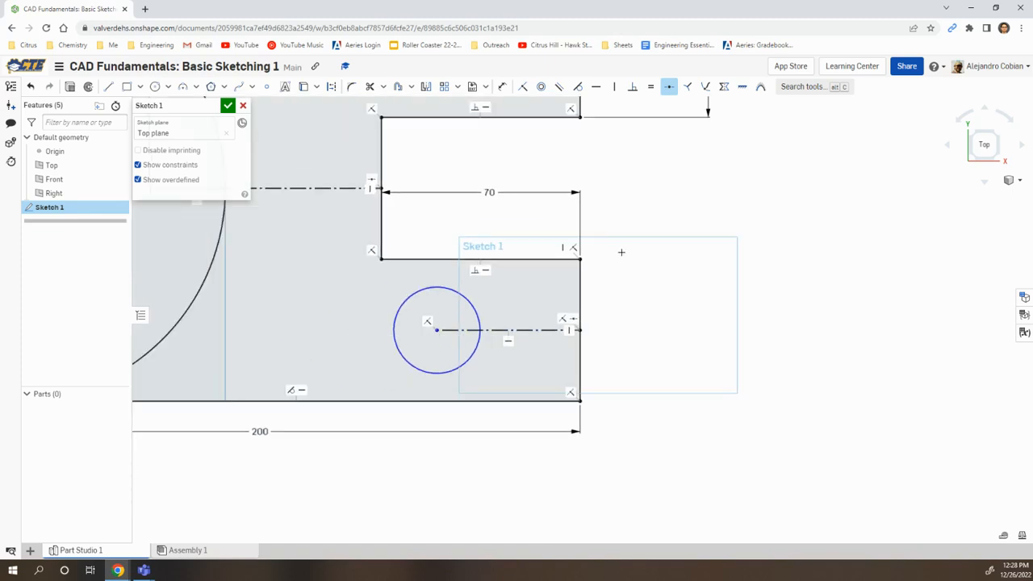
scroll(614, 262, "down", 2)
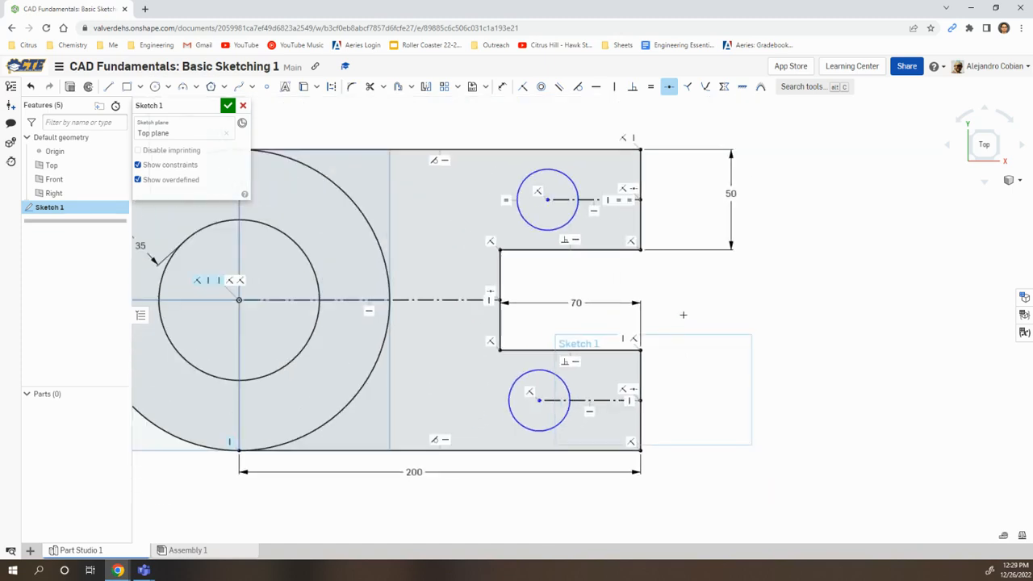
key("alt+Tab")
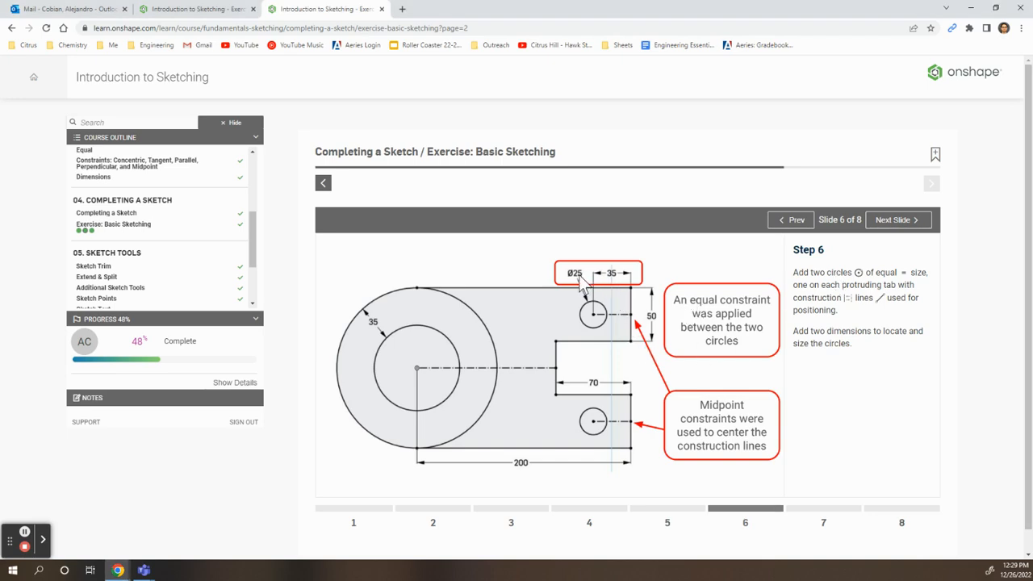
key("alt+Tab")
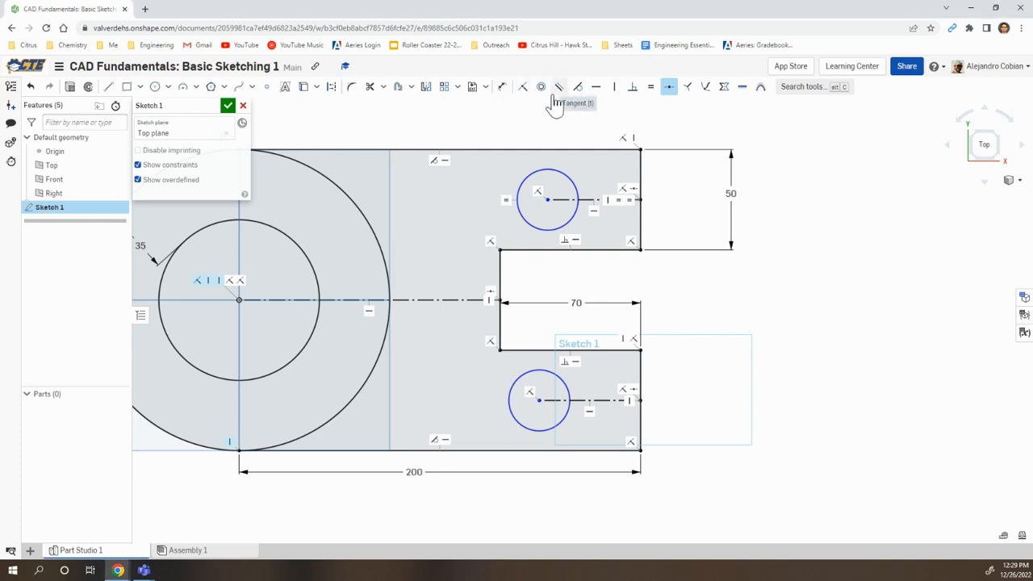
key("alt+Tab")
key("alt+Tab")
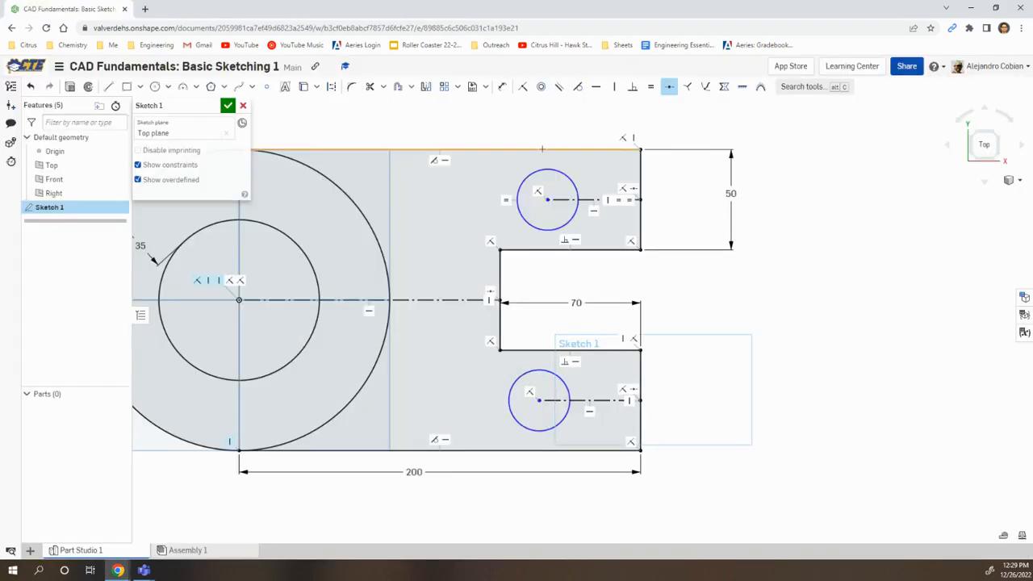
left_click(502, 87)
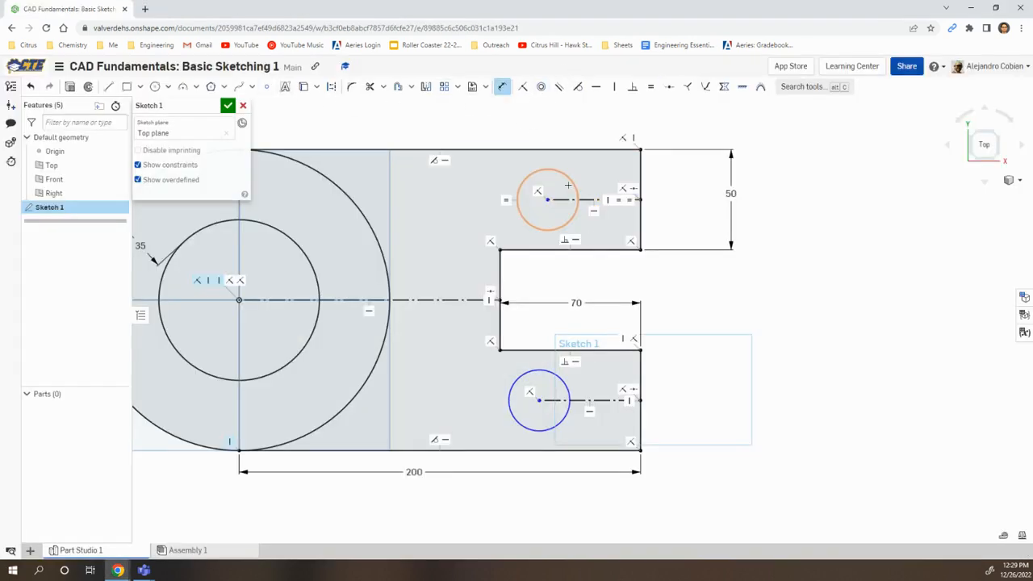
left_click(525, 178)
left_click(506, 166)
type("25")
key("Return")
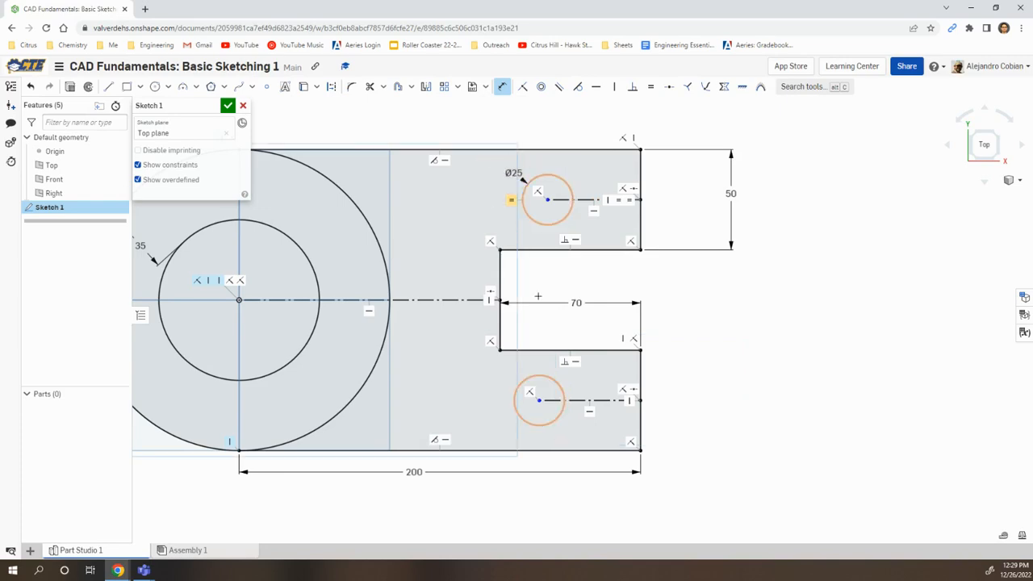
- Check the Step 6 positioning dimension in the exercise and dimension the upper tab's construction line at 35 mm
key("alt+Tab")
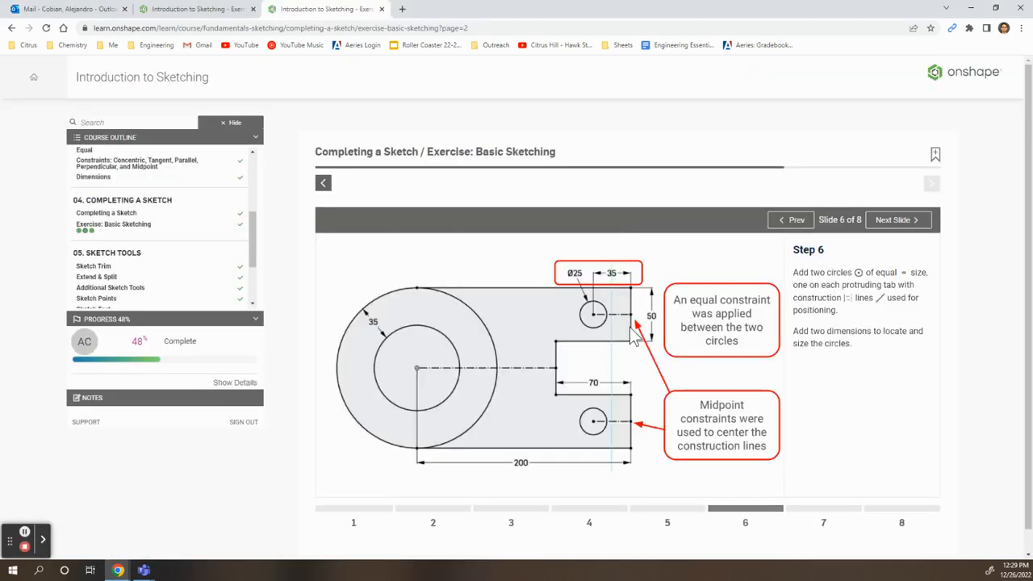
key("alt+Tab")
scroll(587, 189, "up", 5)
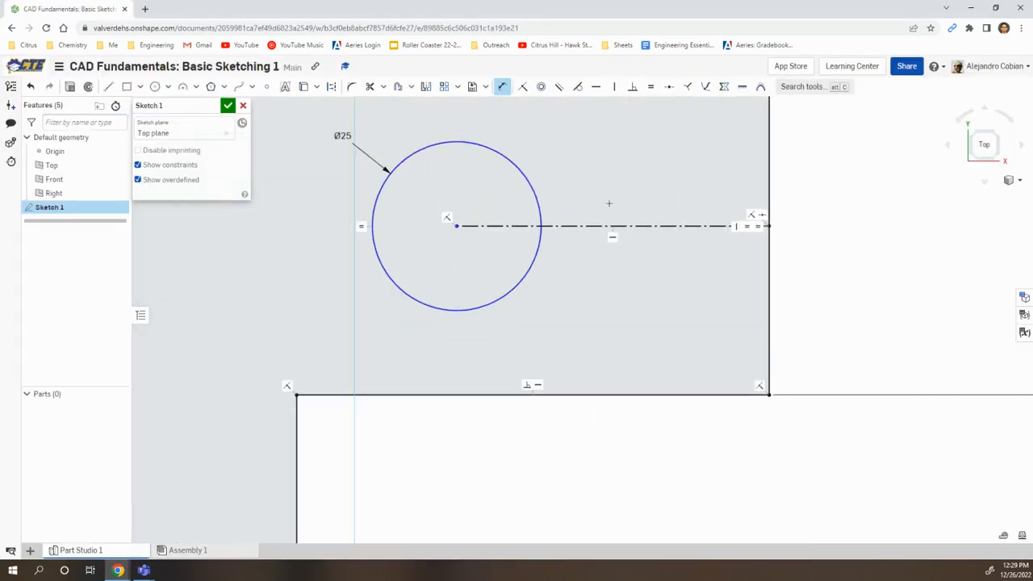
left_click(624, 225)
left_click(636, 140)
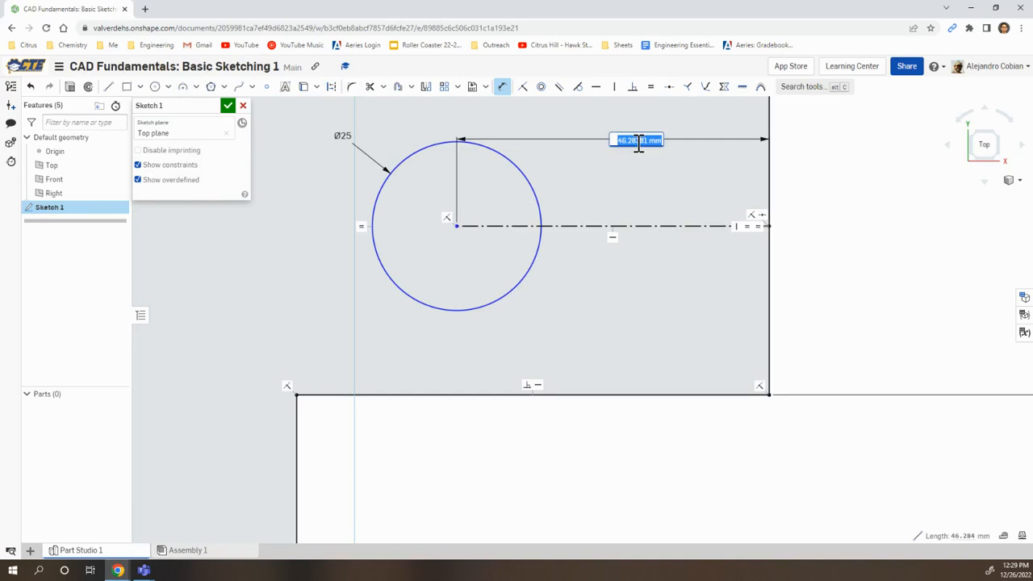
scroll(638, 143, "down", 5)
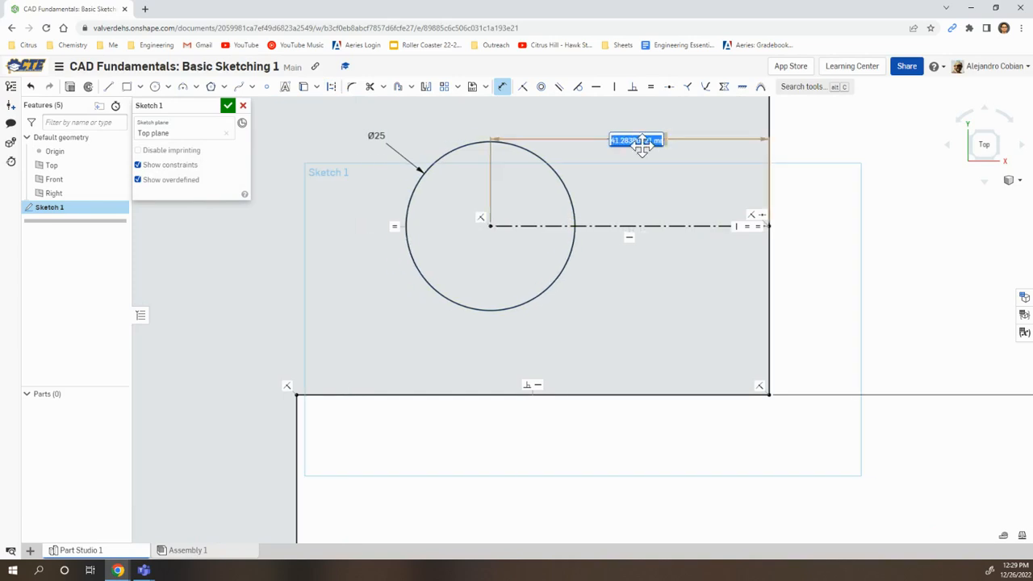
type("35")
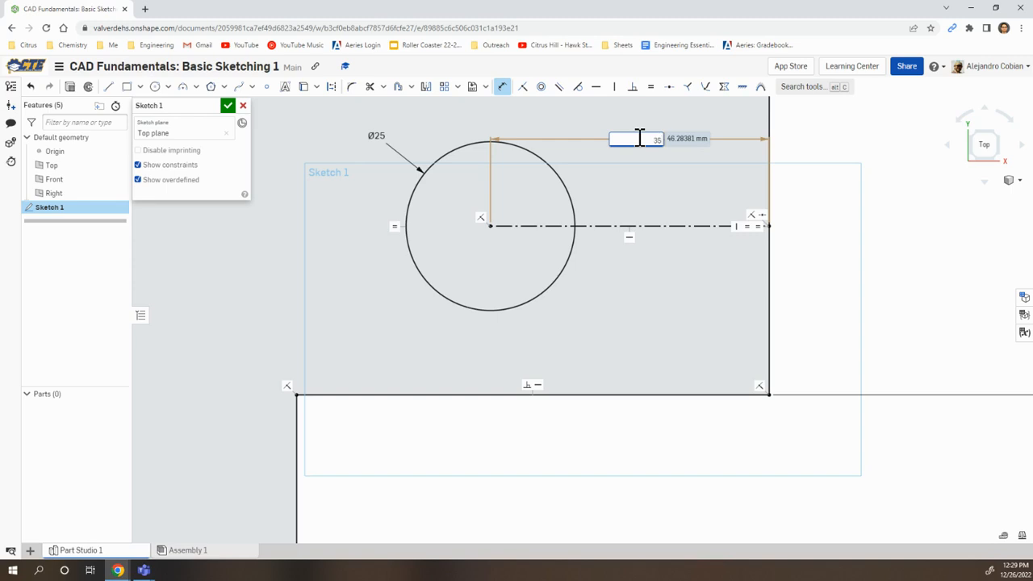
key("Return")
- Apply an Equal constraint between the upper and lower tab construction lines and accept the sketch
scroll(746, 254, "down", 5)
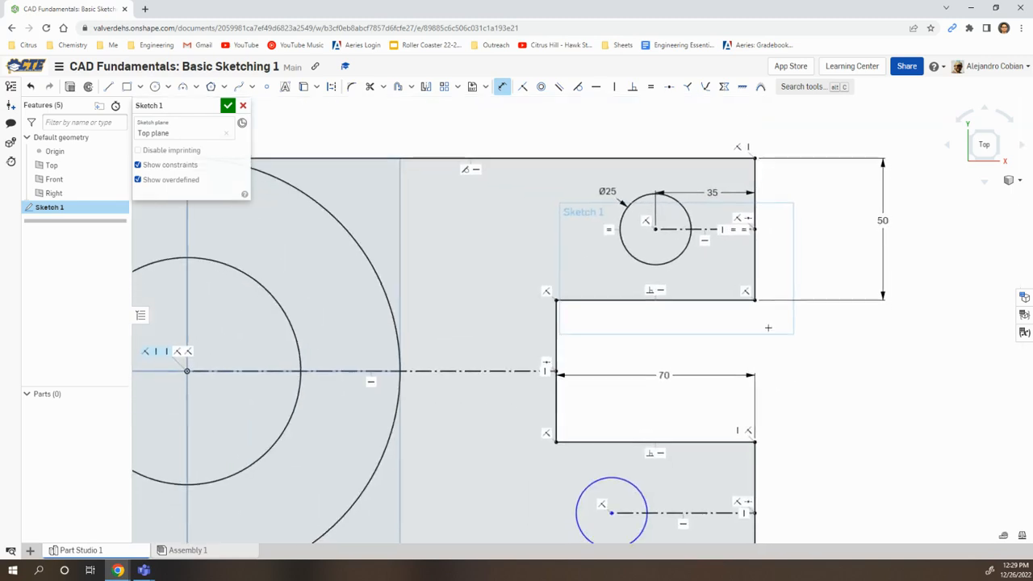
middle_click_drag(768, 327, 727, 249)
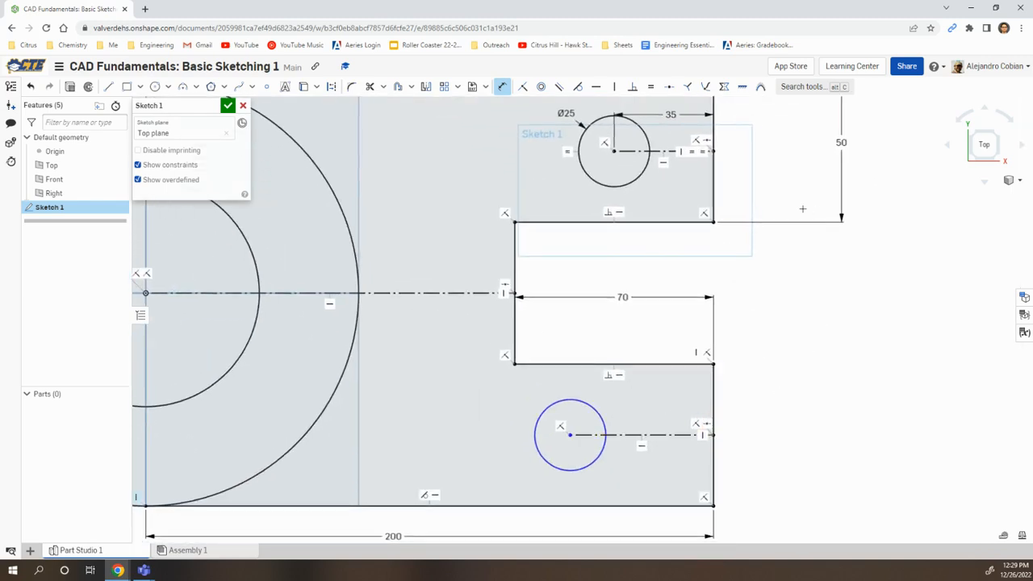
left_click(651, 86)
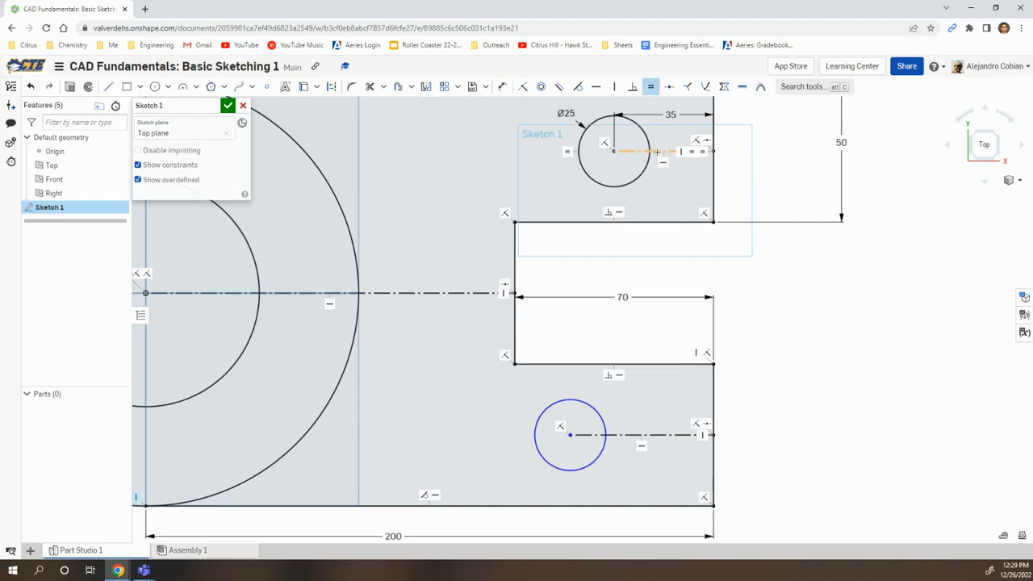
left_click(656, 152)
left_click(659, 436)
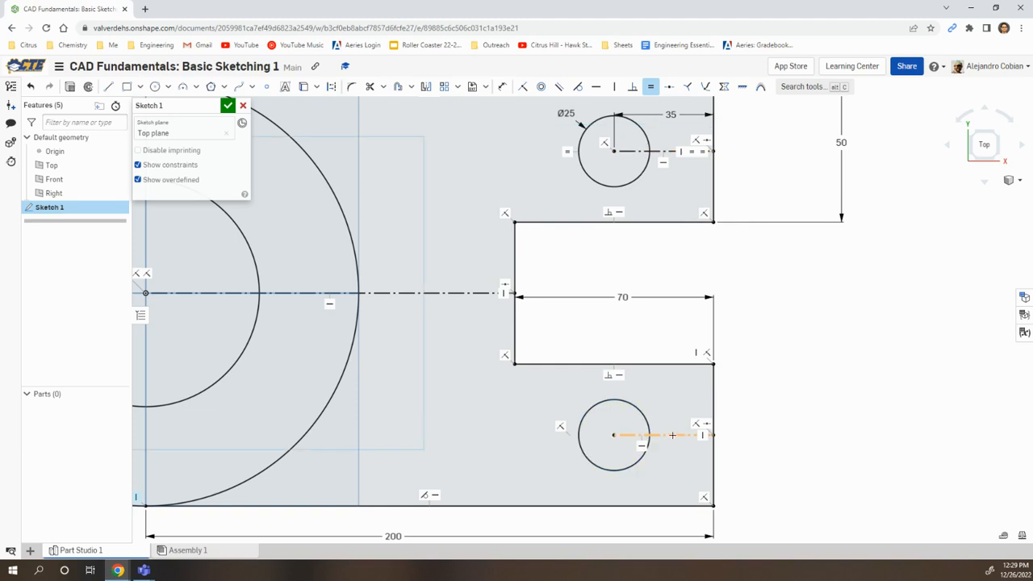
scroll(791, 401, "down", 1)
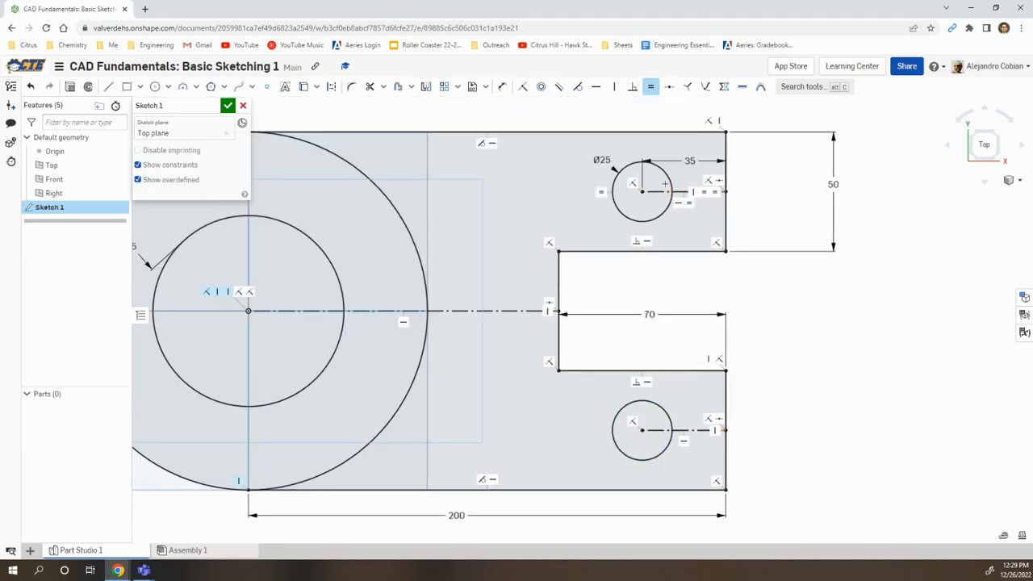
middle_click_drag(914, 361, 931, 360)
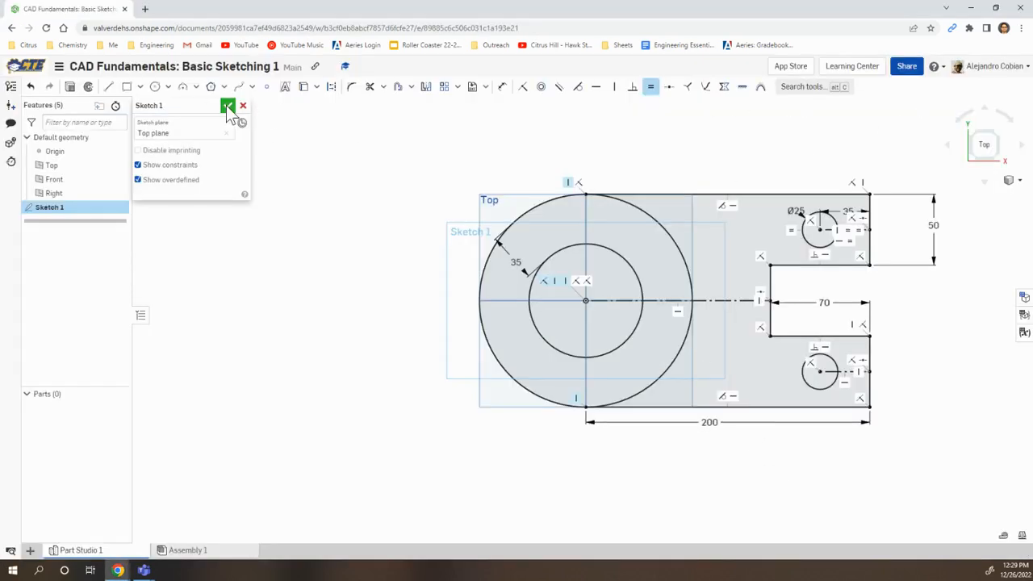
left_click(229, 107)
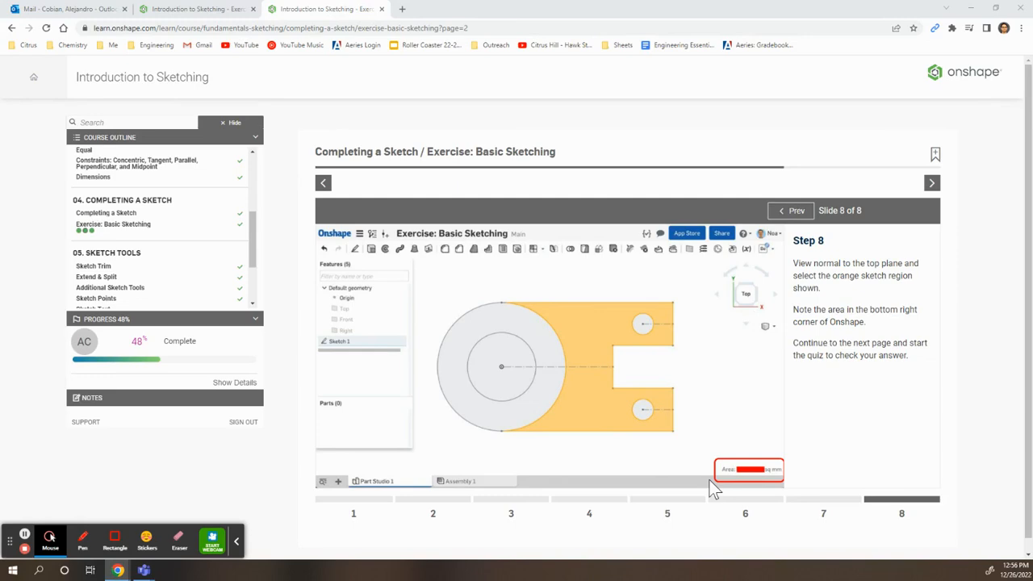
- In the Introduction to Sketching course, advance past Step 8 of the Basic Sketching exercise and begin its self-check
left_click(931, 183)
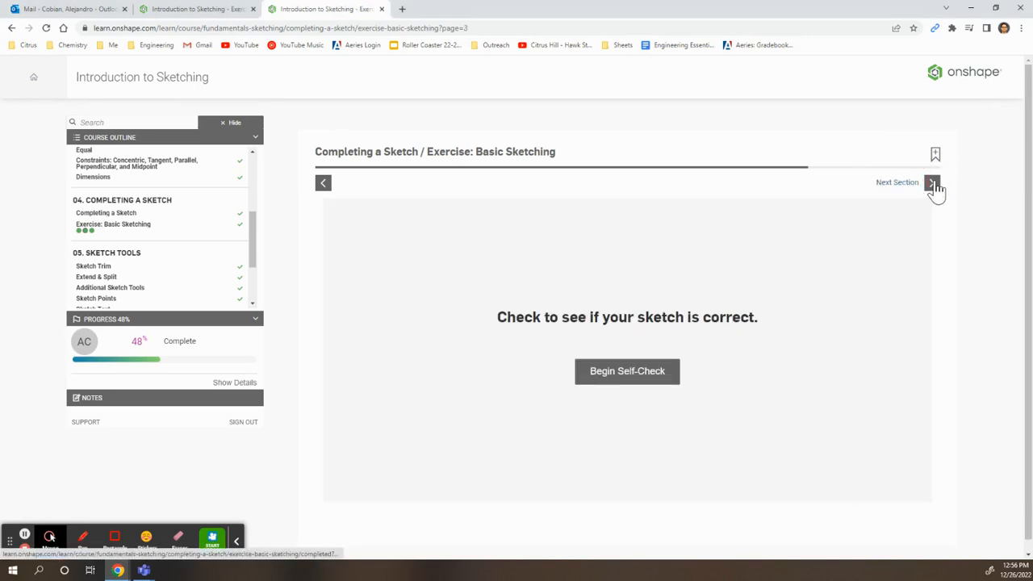
left_click(641, 377)
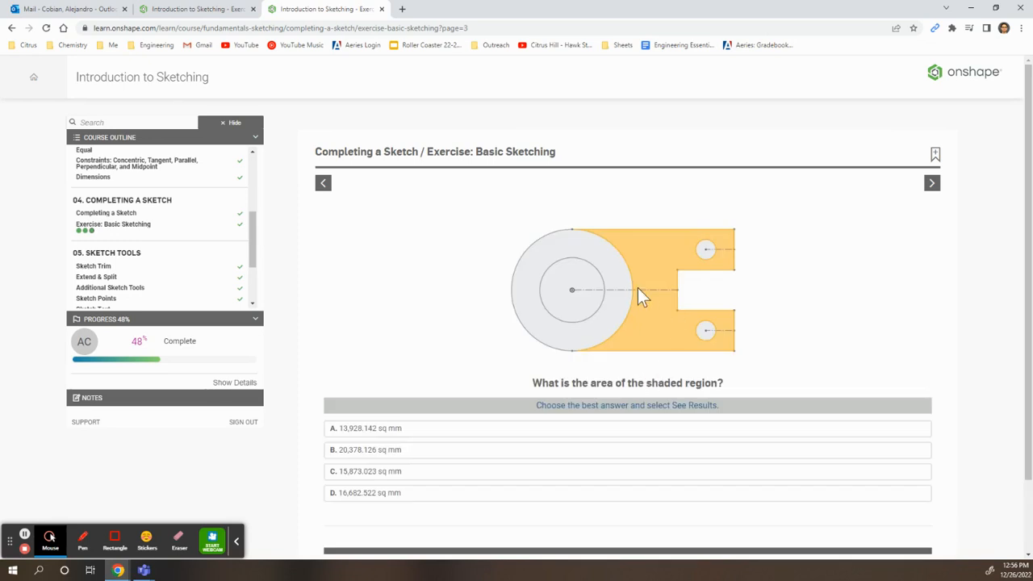